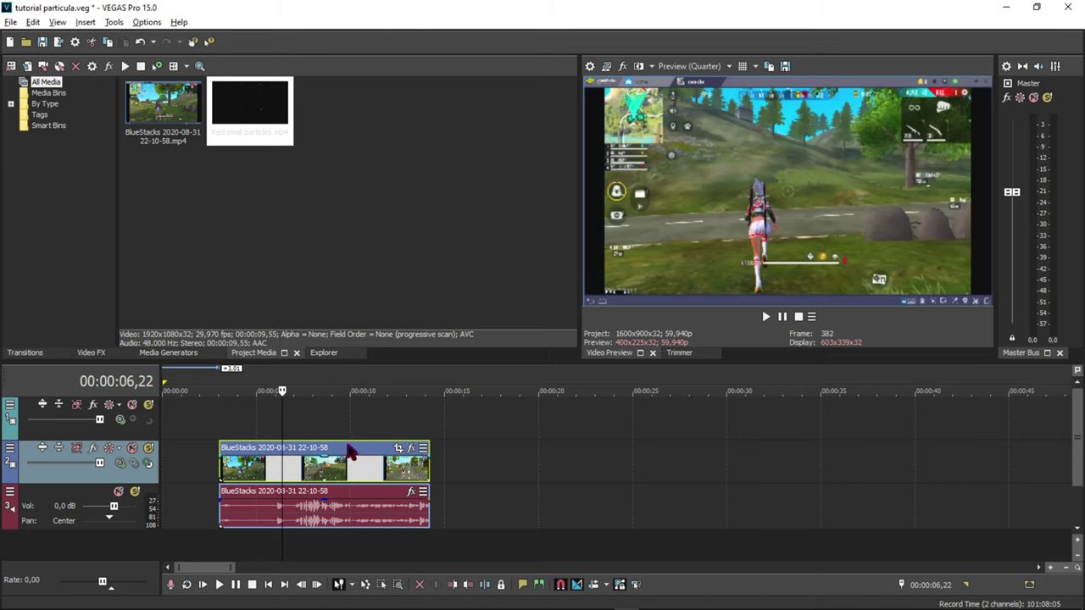
Move the BlueStacks gameplay clip with its audio to the start of the timeline and play its opening.
left_click_drag(270, 450, 212, 450)
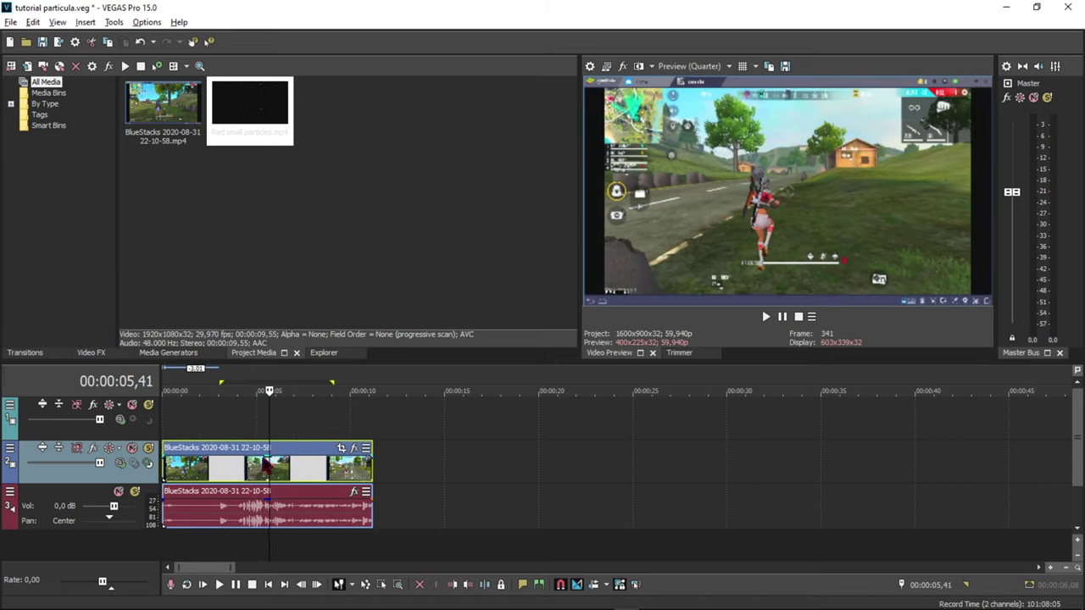
left_click(170, 427)
key("space")
left_click(200, 457)
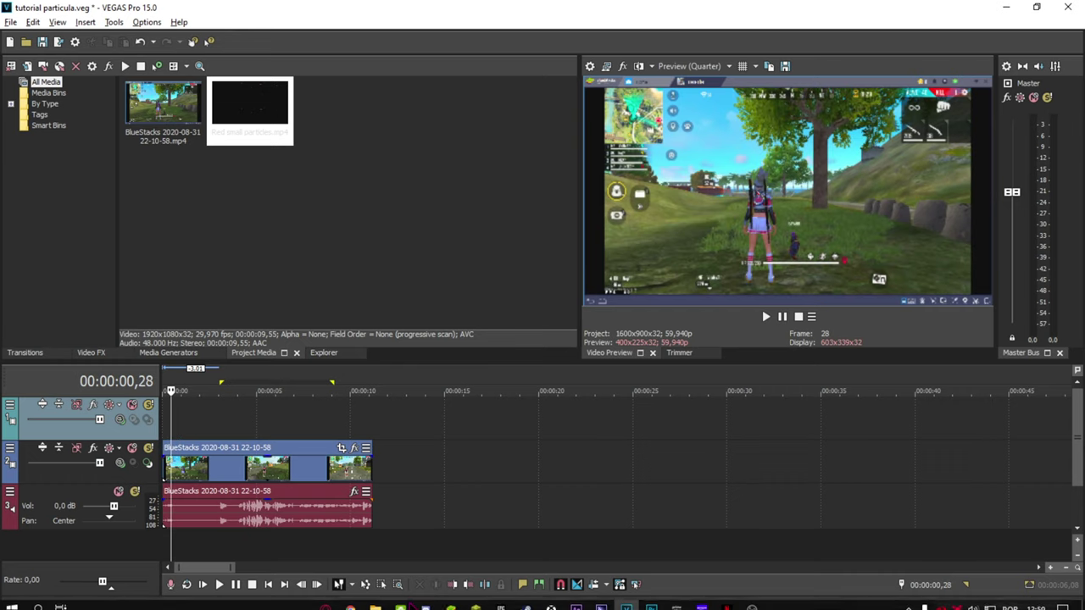
Split the gameplay clip near its beginning, delete the leading piece and shift the remainder to the start of the timeline.
scroll(348, 477, "up", 5)
key("s")
left_click(291, 470)
key("Delete")
left_click_drag(468, 464, 186, 458)
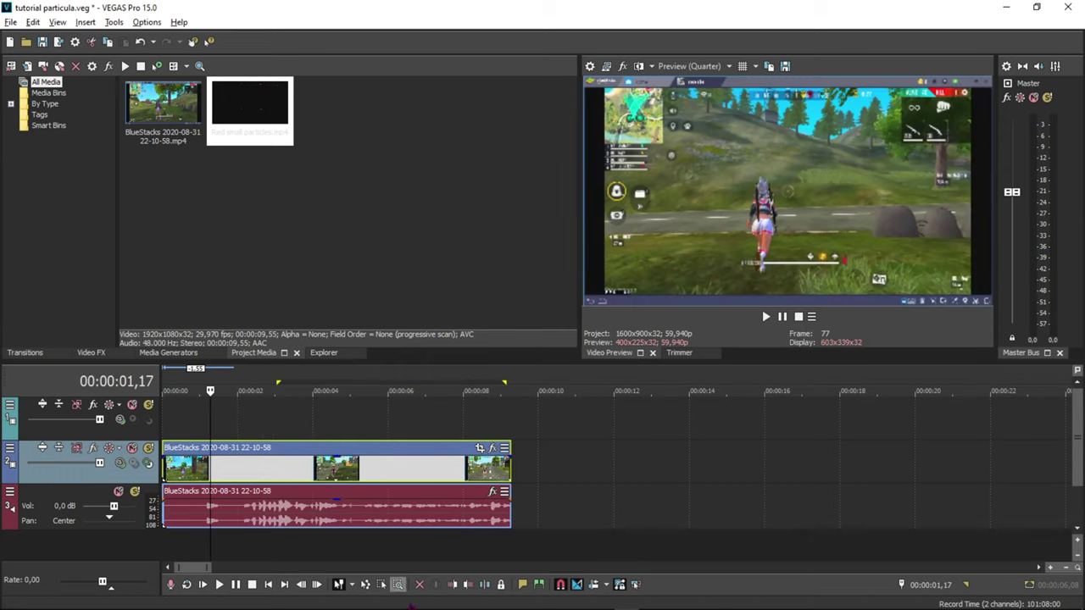
From the Particulas by fer folder in File Explorer, add Red small particles.mp4 to the VEGAS timeline start, above the gameplay clip.
left_click(376, 599)
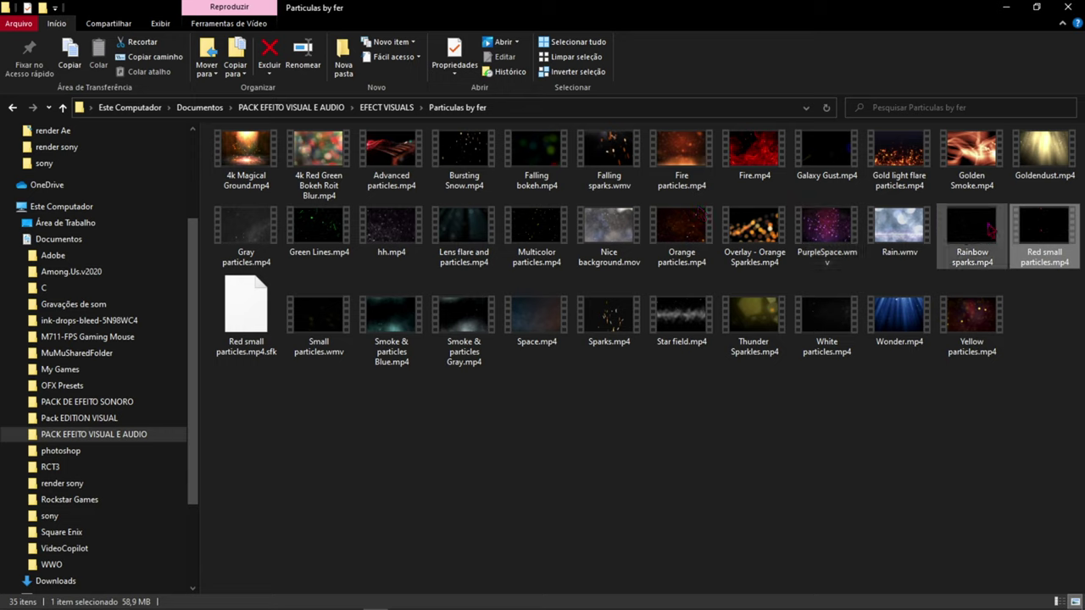
left_click_drag(1061, 238, 245, 337)
key("alt+Tab")
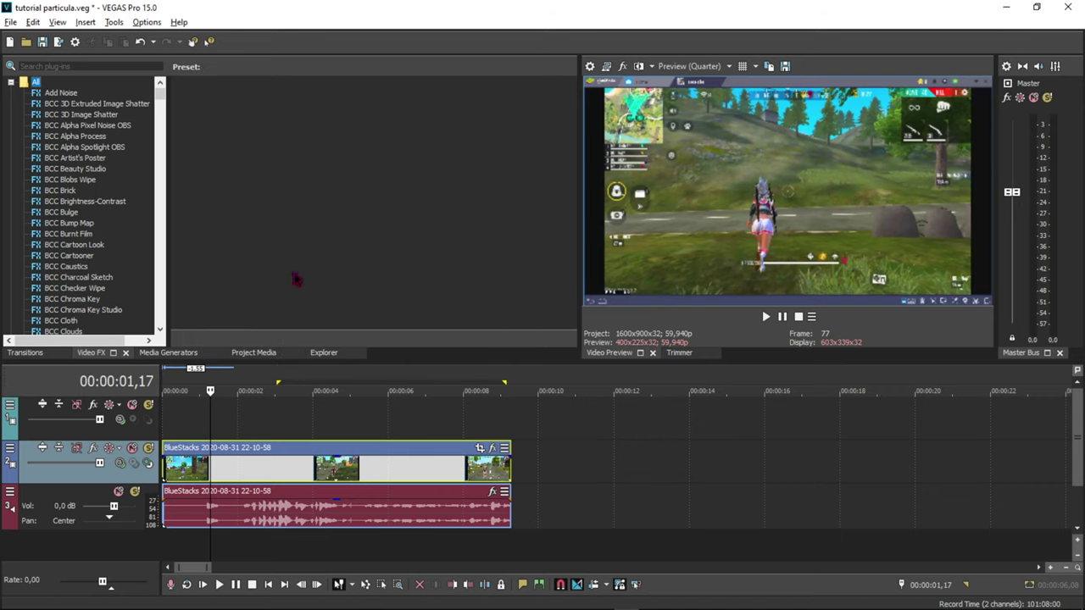
key("alt+Tab")
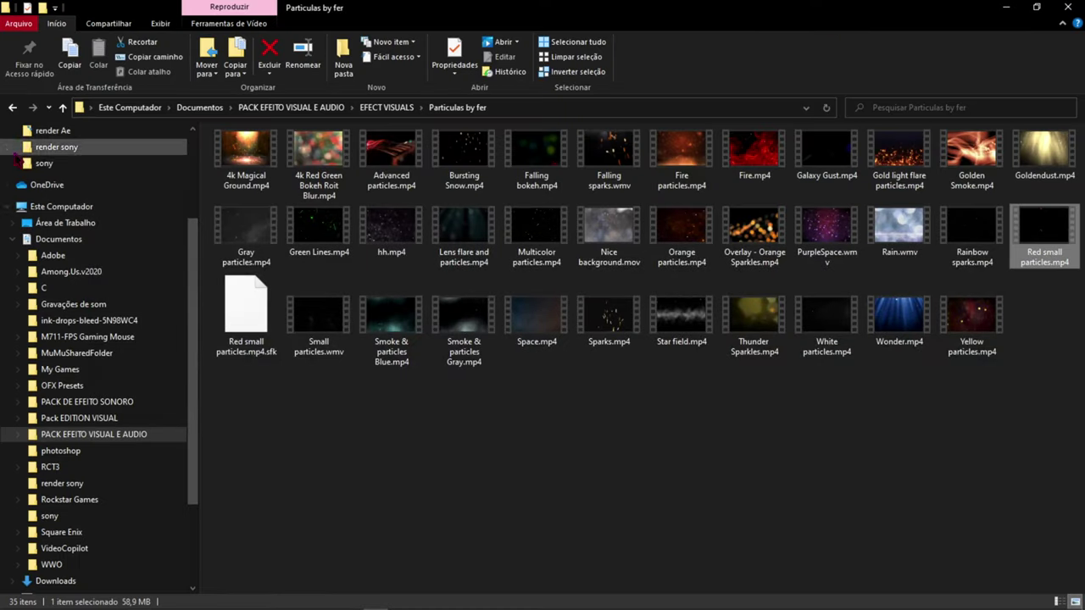
left_click_drag(1064, 250, 197, 407)
key("alt+Tab")
Ungroup the Red small particles video from its audio and select each part separately to check the split.
left_click(233, 469)
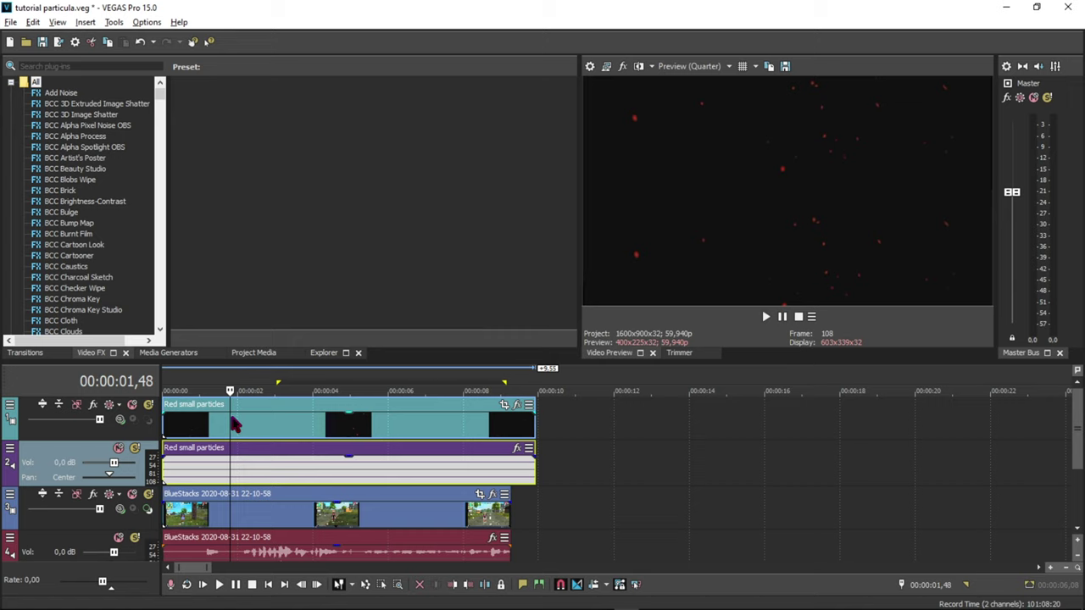
left_click(189, 408)
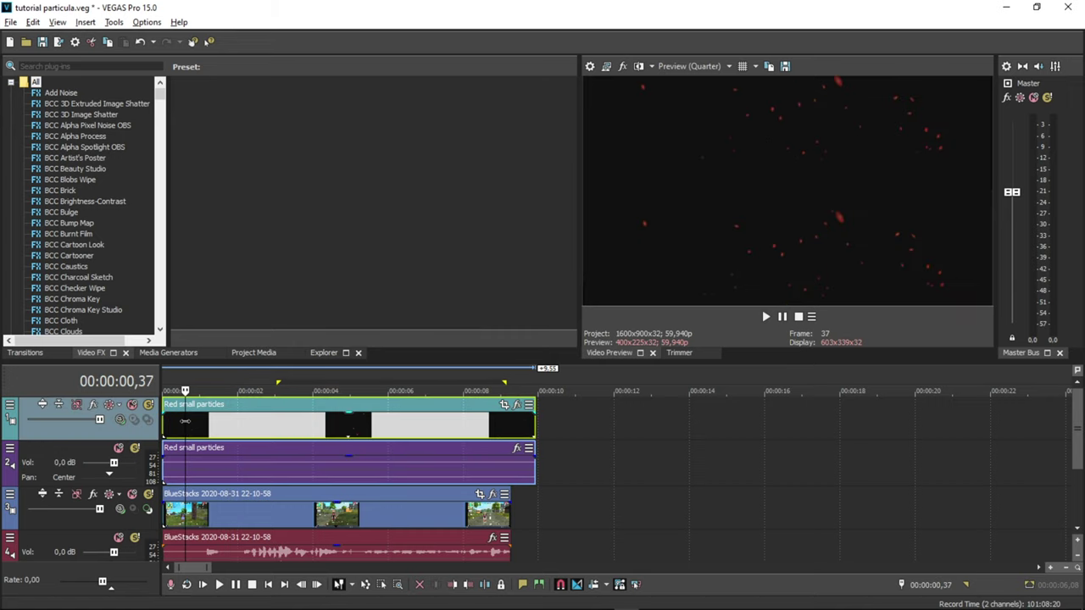
left_click(204, 460)
left_click(196, 416)
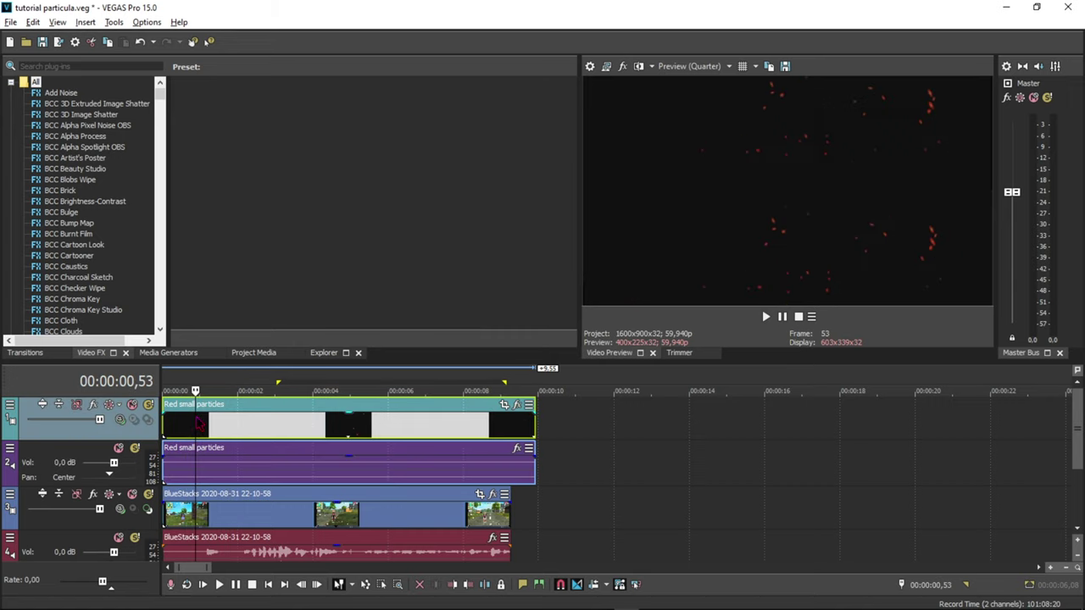
left_click(621, 454)
left_click(379, 479)
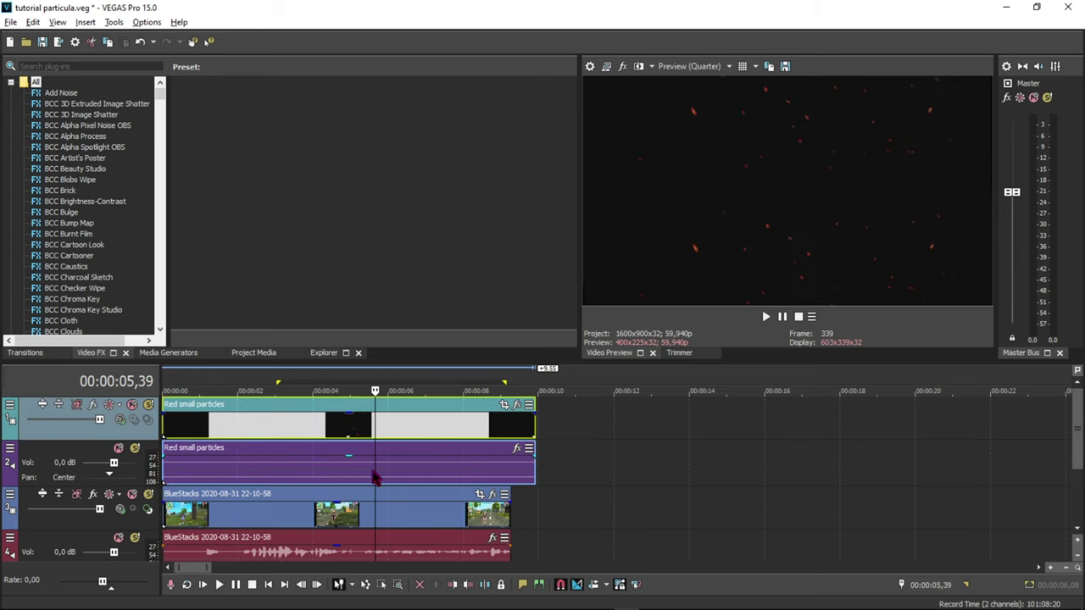
key("u")
left_click(297, 450)
left_click(296, 424)
left_click(293, 453)
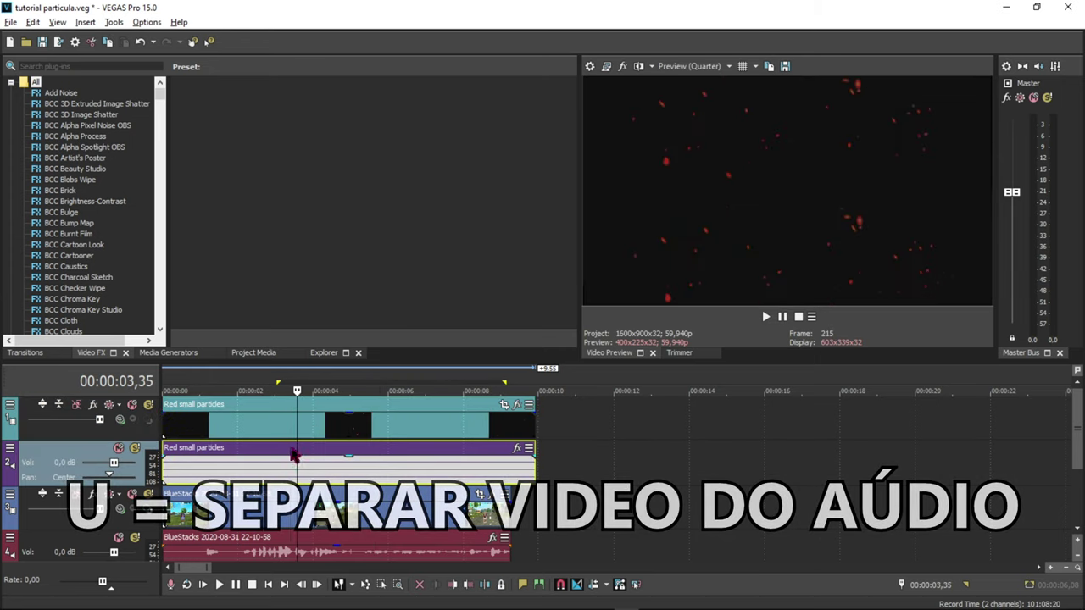
left_click(282, 424)
Delete the audio track that belongs to the Red small particles clip.
left_click(65, 450)
right_click(68, 458)
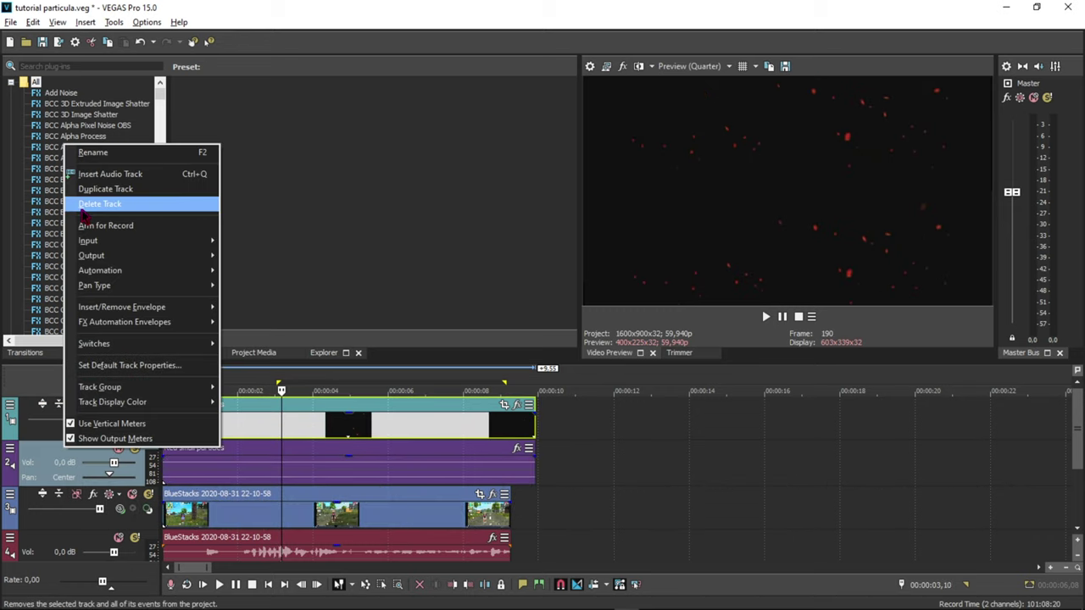
left_click(85, 203)
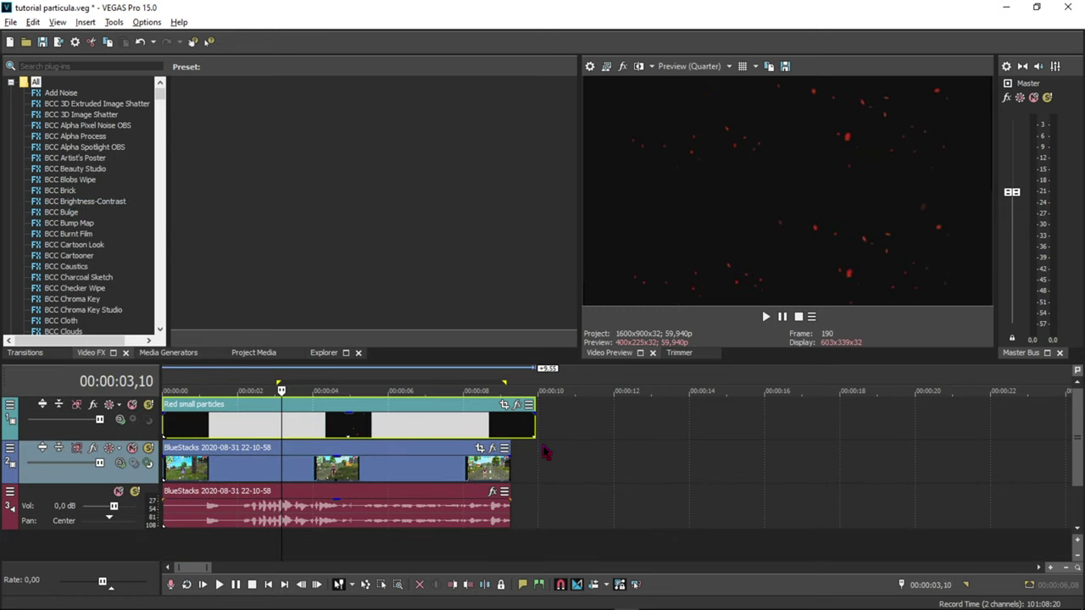
Trim the end of the Red small particles clip to match the gameplay clip and play the overlay.
left_click(543, 447)
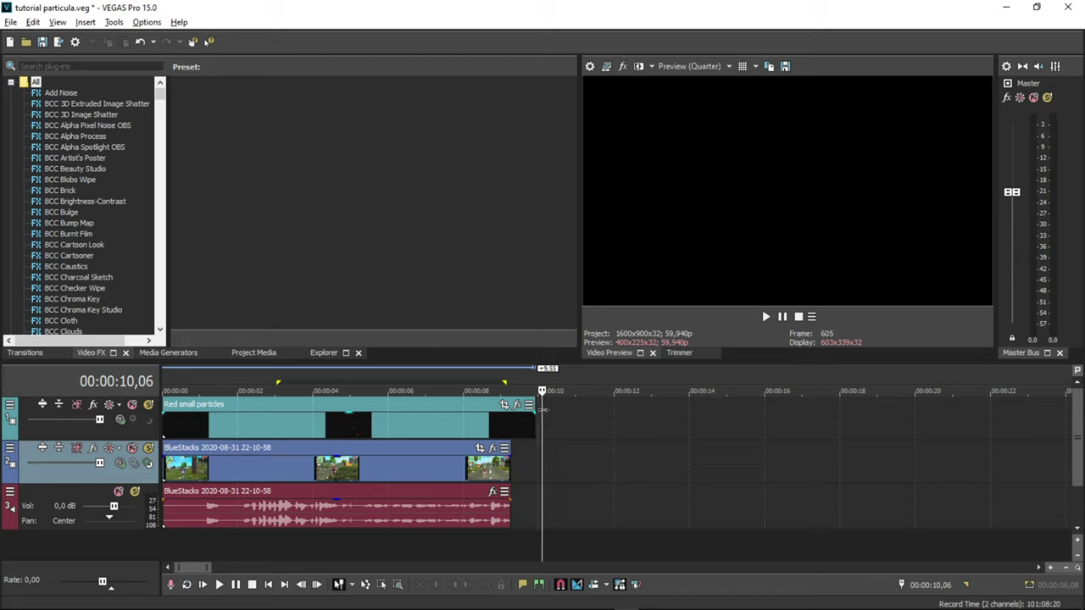
left_click_drag(536, 406, 510, 407)
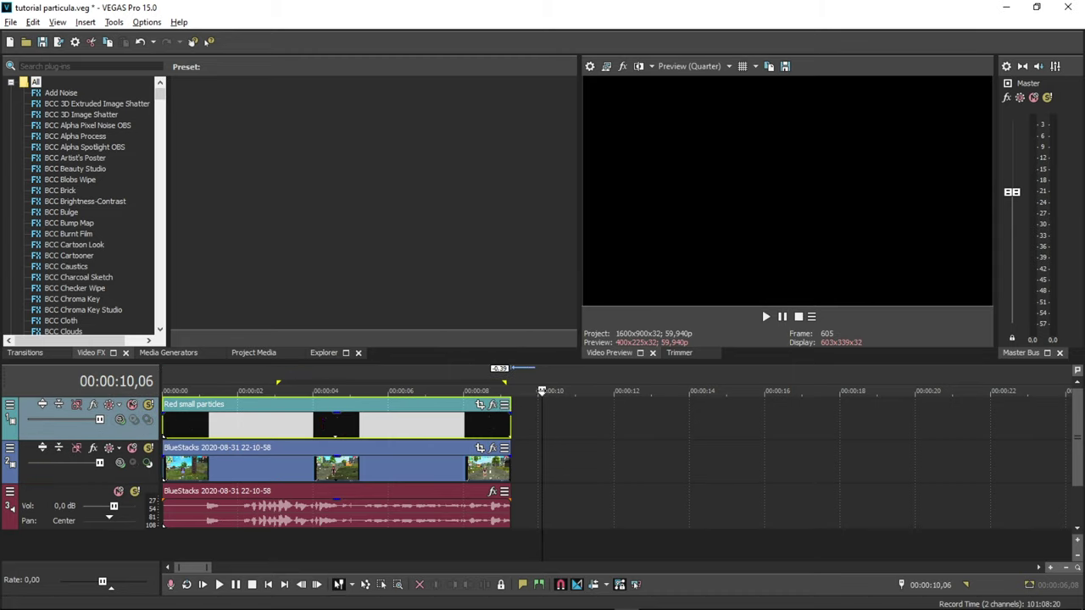
key("space")
key("space")
left_click(216, 413)
key("space")
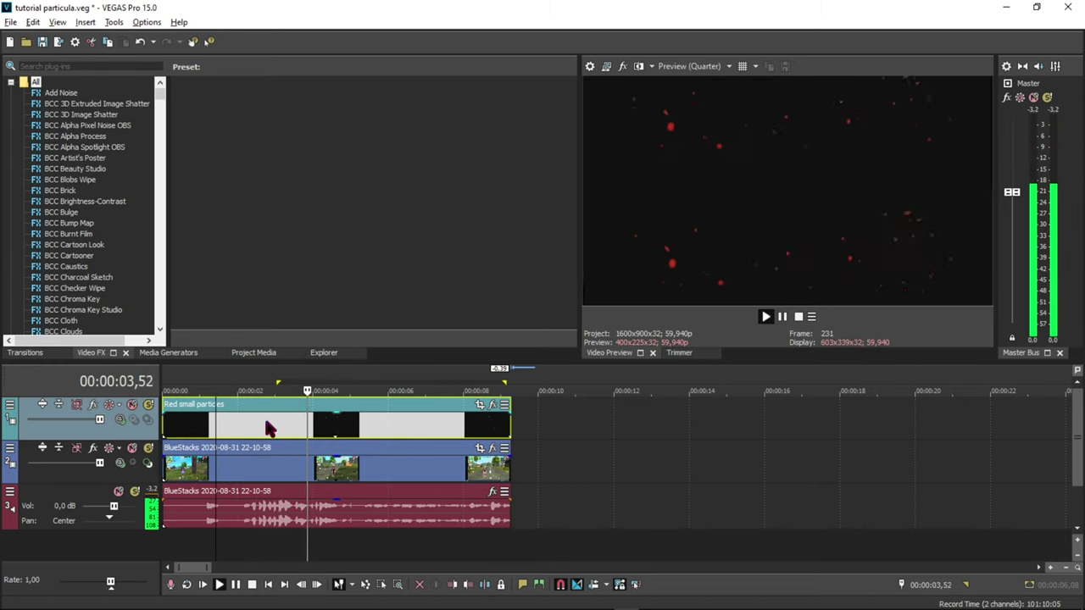
key("space")
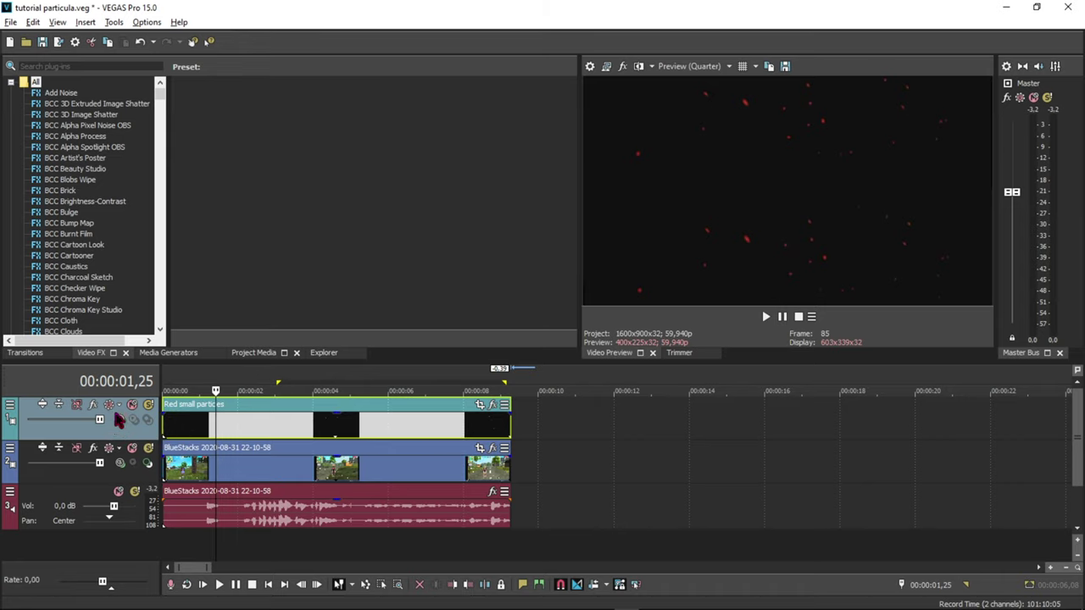
left_click(211, 423)
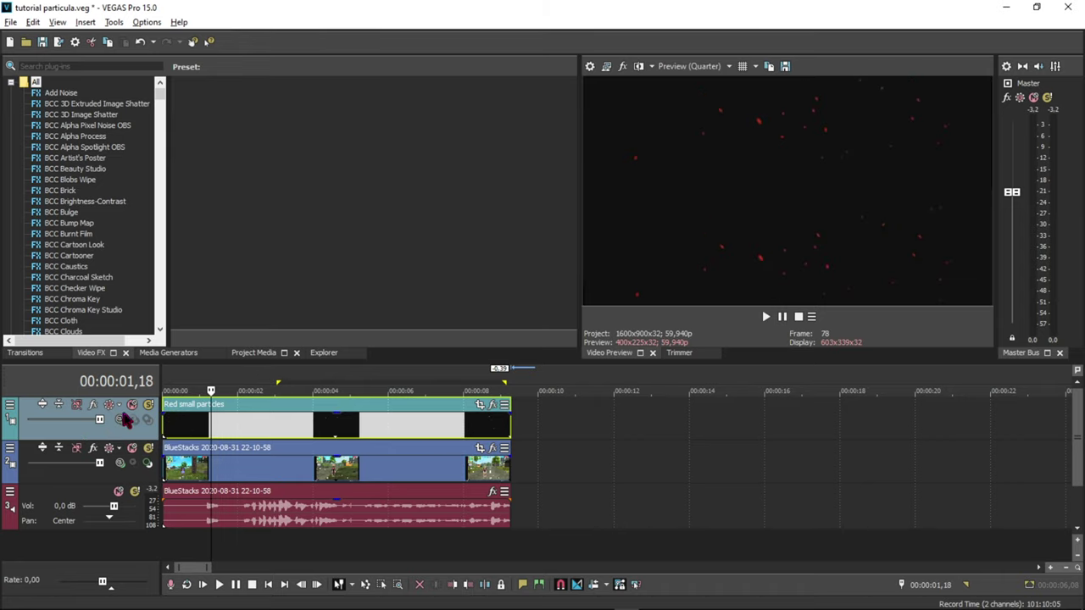
Review the video track header controls in Edit Visible Button Set, keeping Make Compositing Parent and Make Compositing Child enabled.
left_click(10, 407)
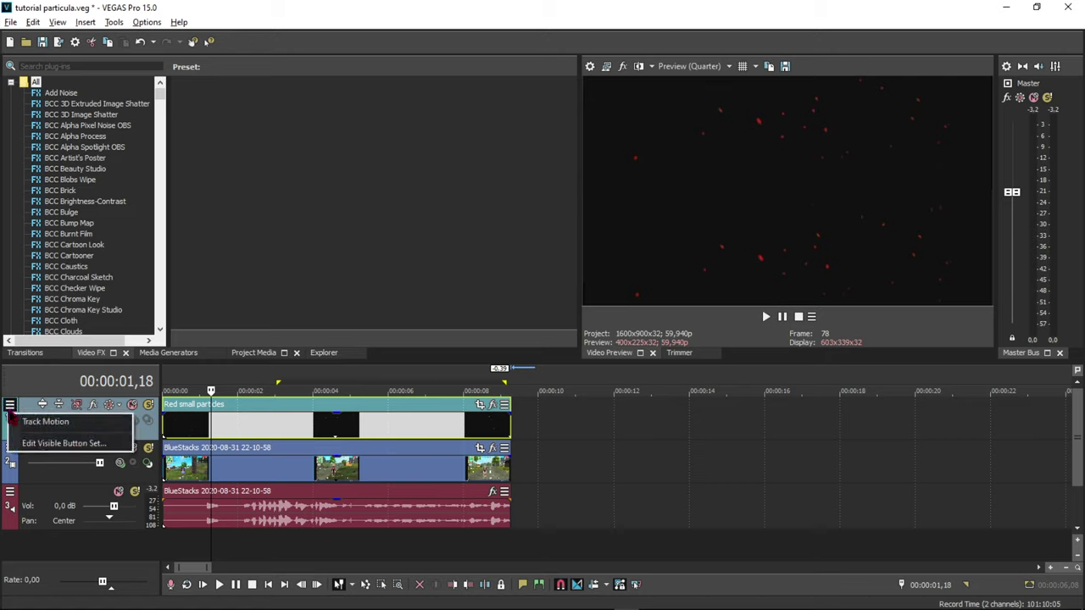
left_click(71, 446)
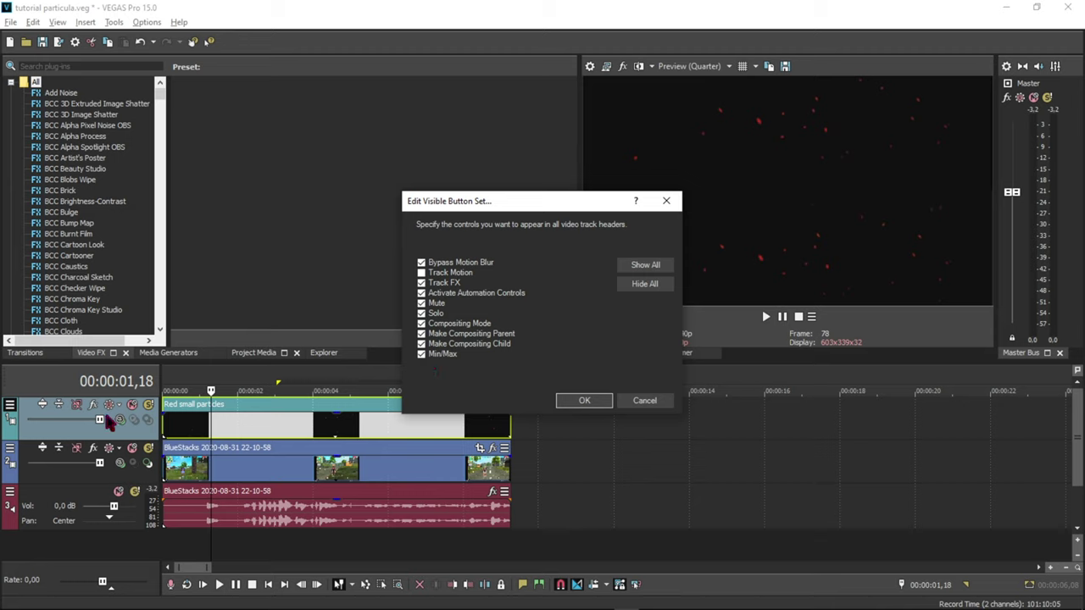
left_click(421, 343)
left_click(421, 334)
left_click(422, 343)
left_click(421, 334)
left_click(421, 343)
left_click(422, 334)
left_click(421, 343)
left_click(421, 334)
left_click(421, 344)
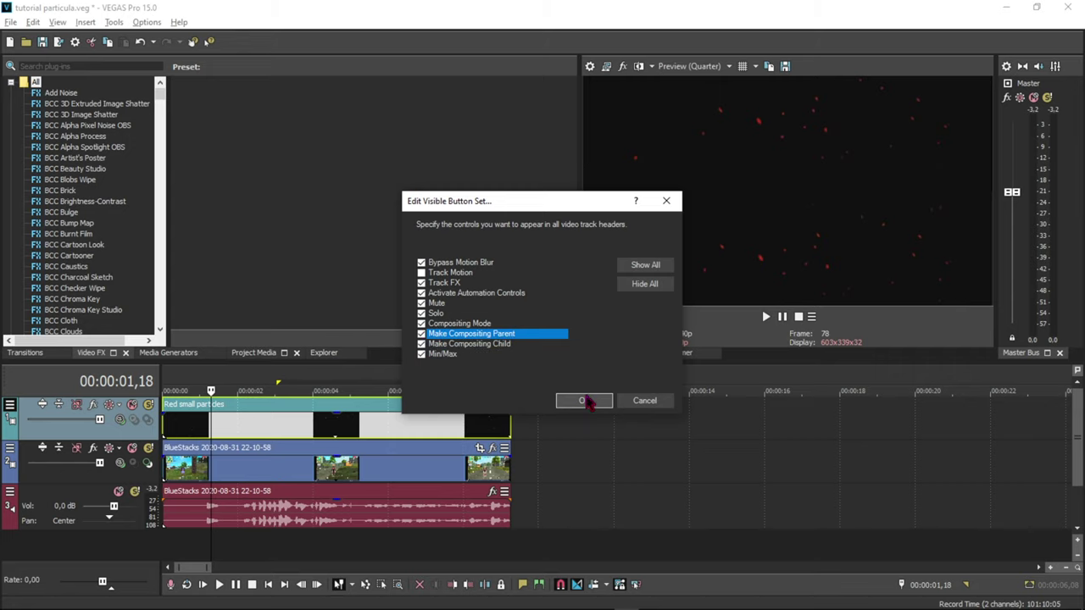
left_click(587, 401)
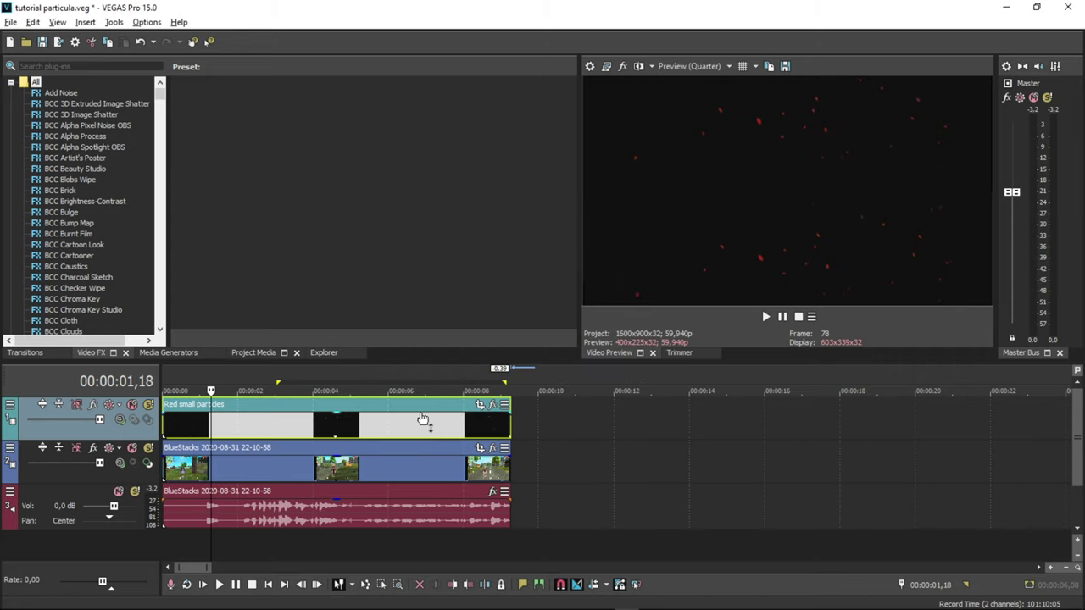
Try the Lighten and Screen compositing modes on the particles track and check frames along the timeline.
left_click(121, 421)
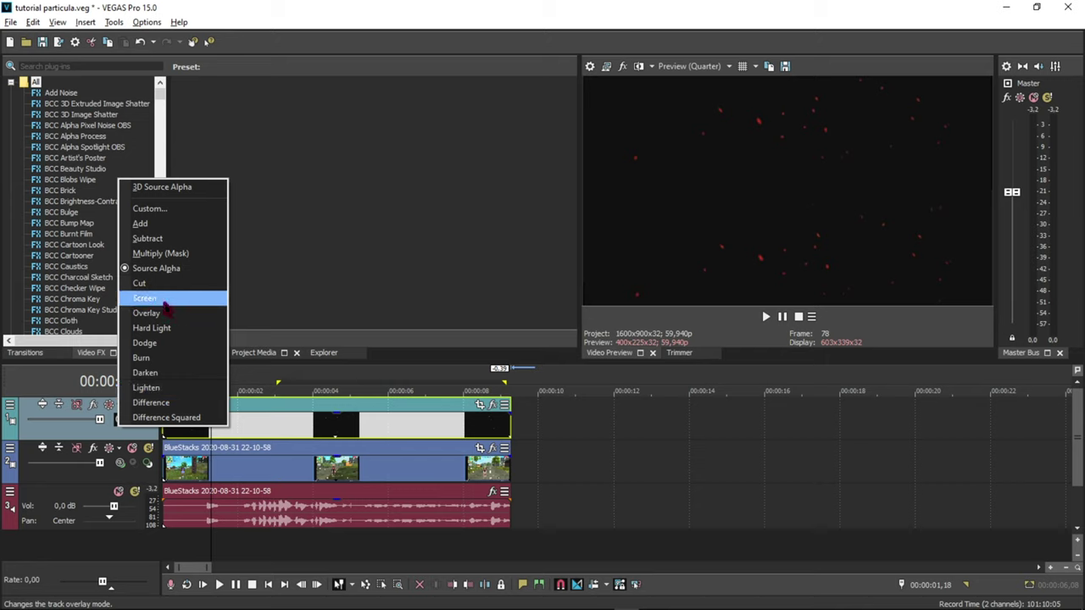
left_click(161, 391)
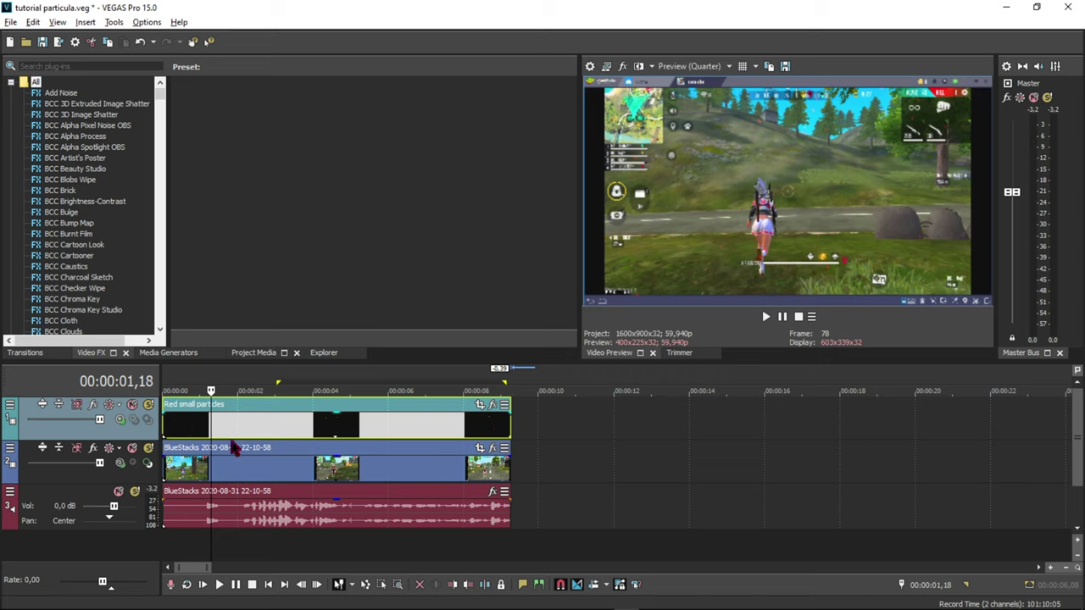
left_click(121, 420)
left_click(153, 298)
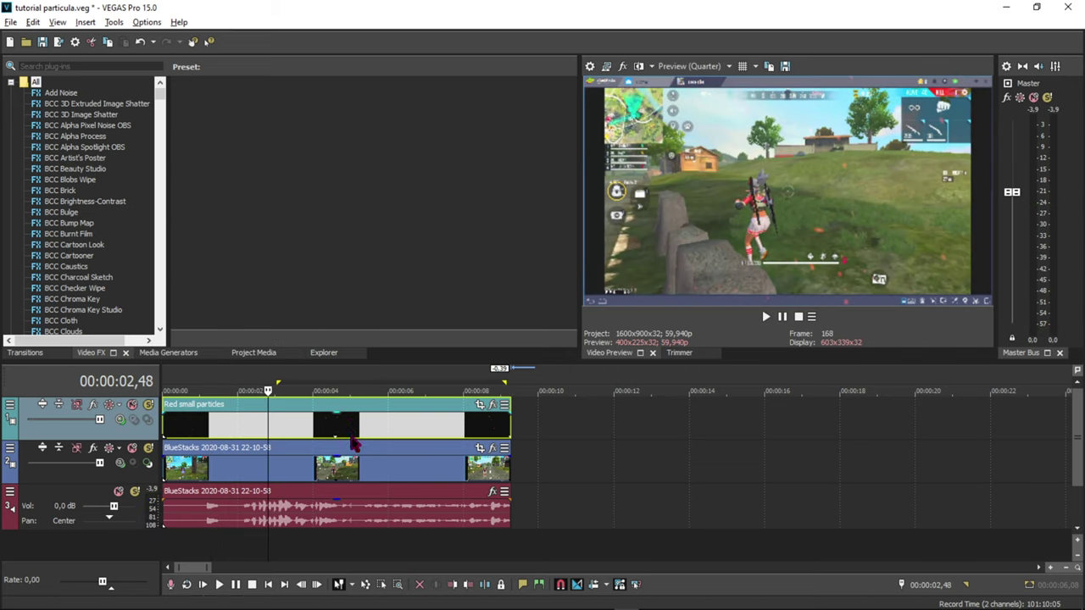
left_click(222, 403)
left_click(320, 422)
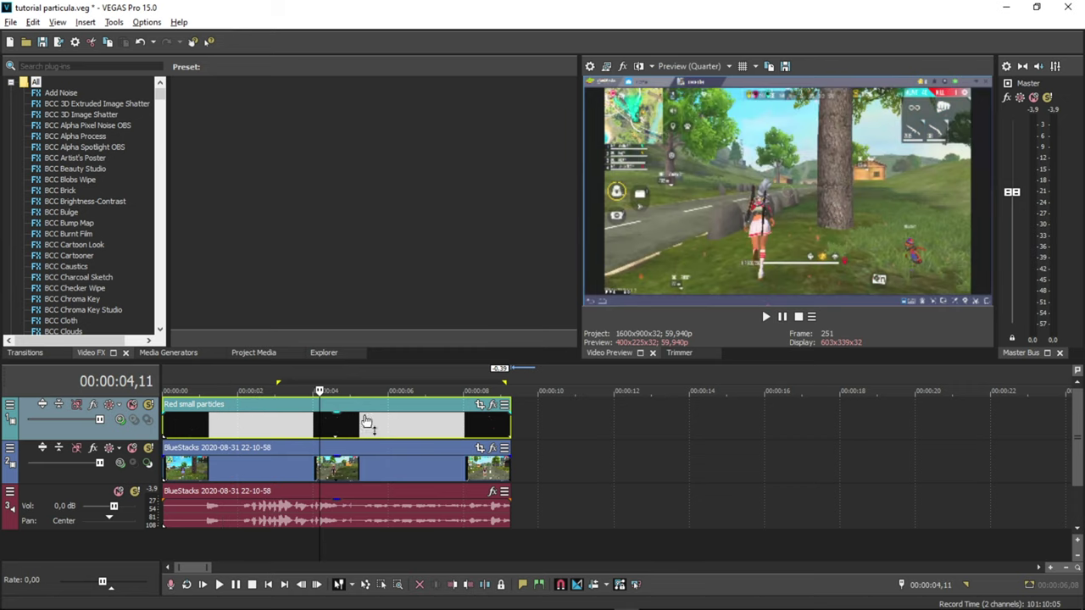
left_click(324, 421)
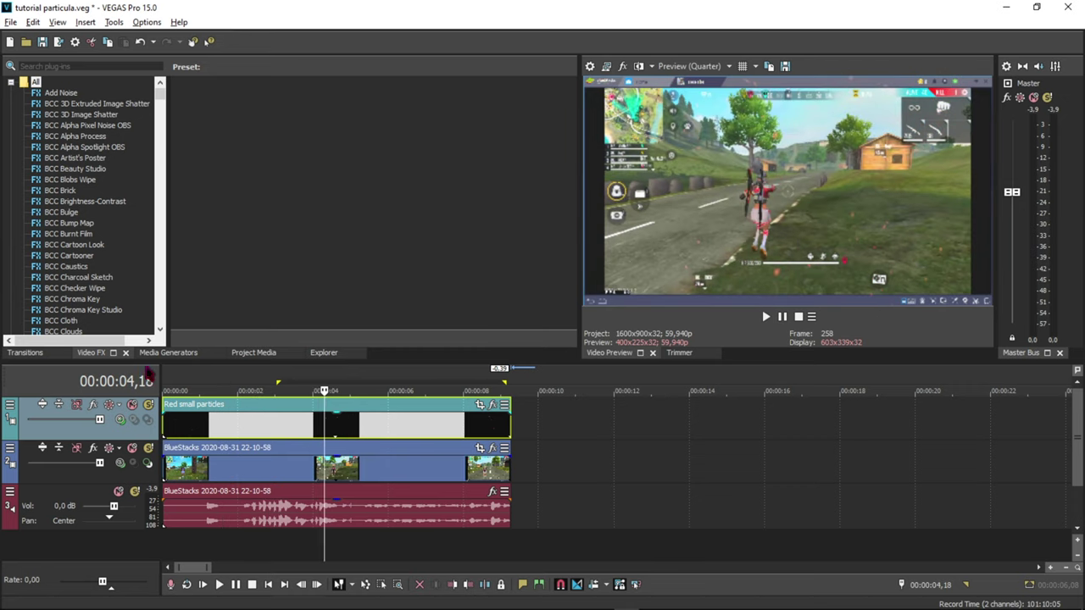
Set the particles track's compositing mode to Lighten and play the composite from the start of the timeline.
left_click(122, 419)
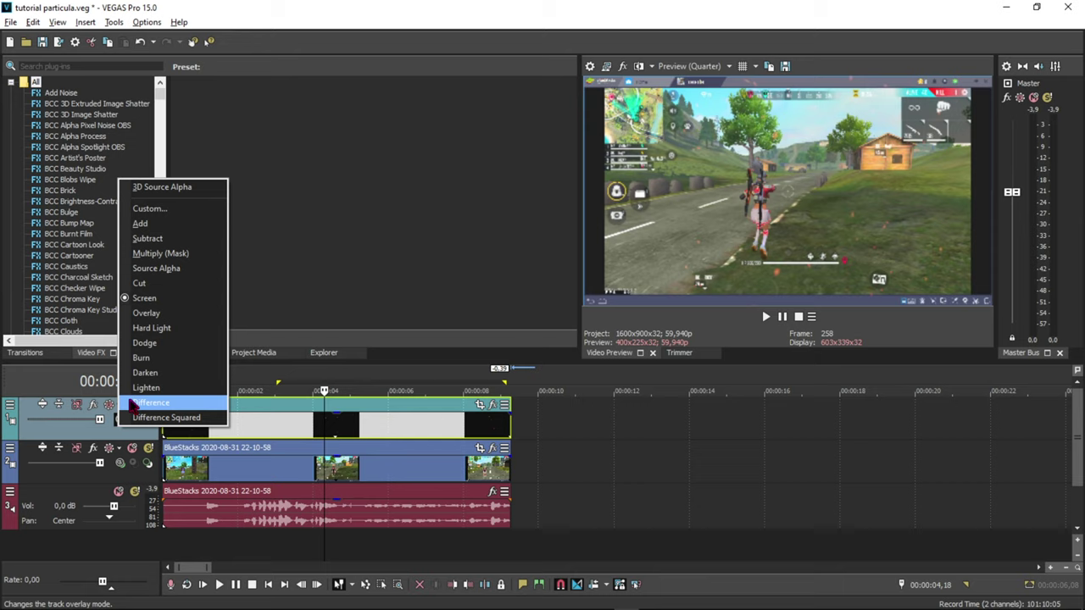
left_click(171, 389)
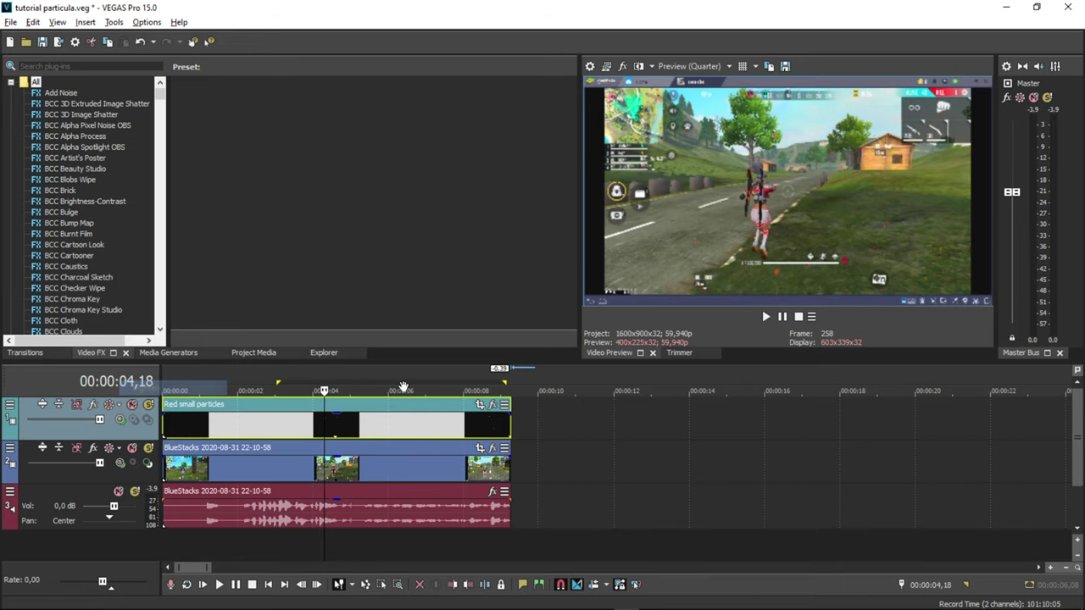
left_click(166, 386)
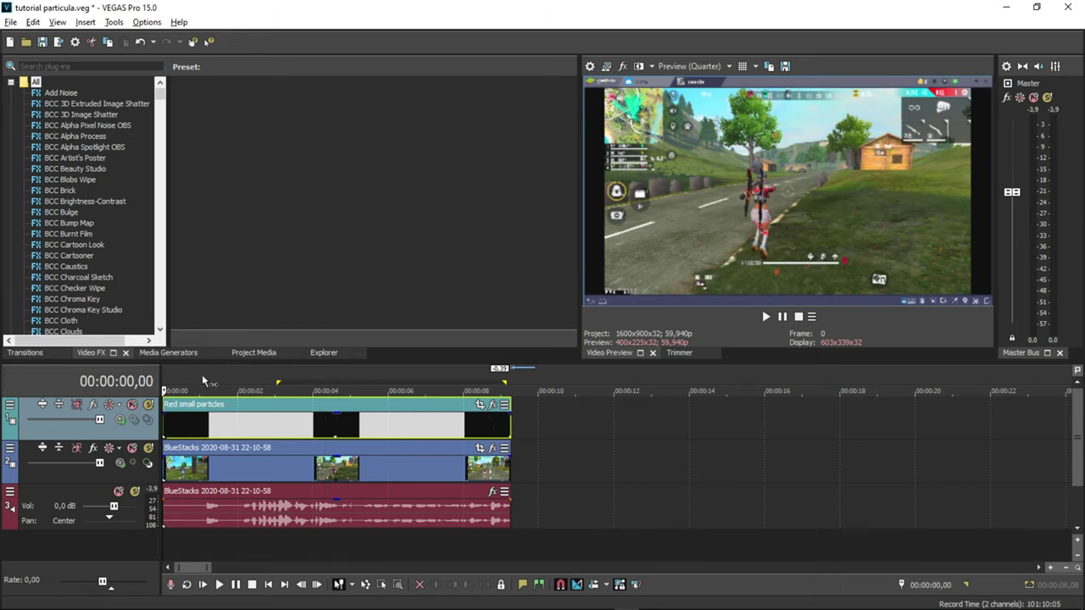
key("space")
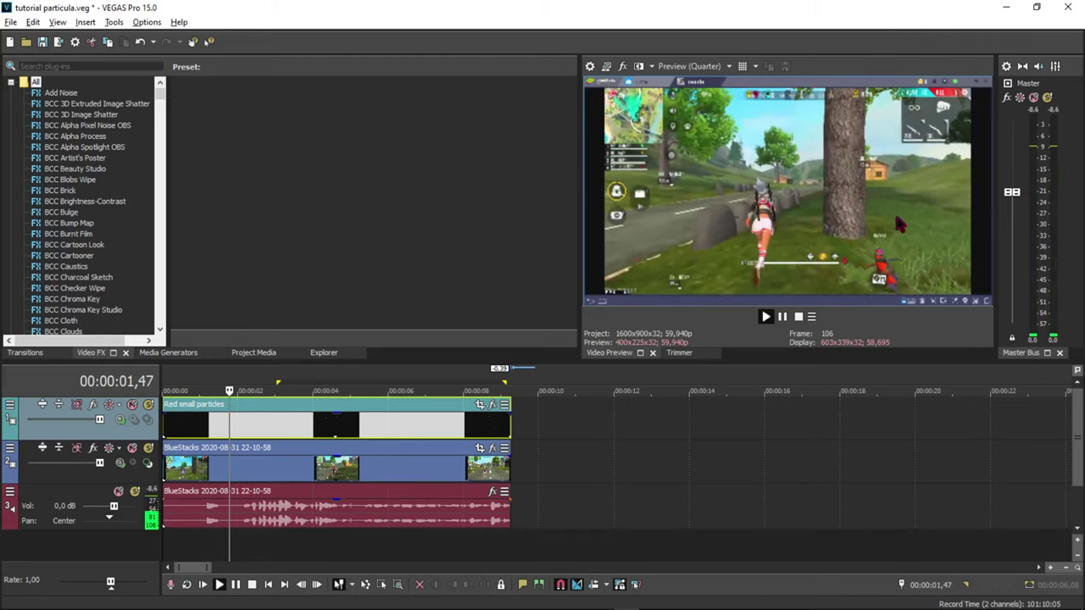
key("space")
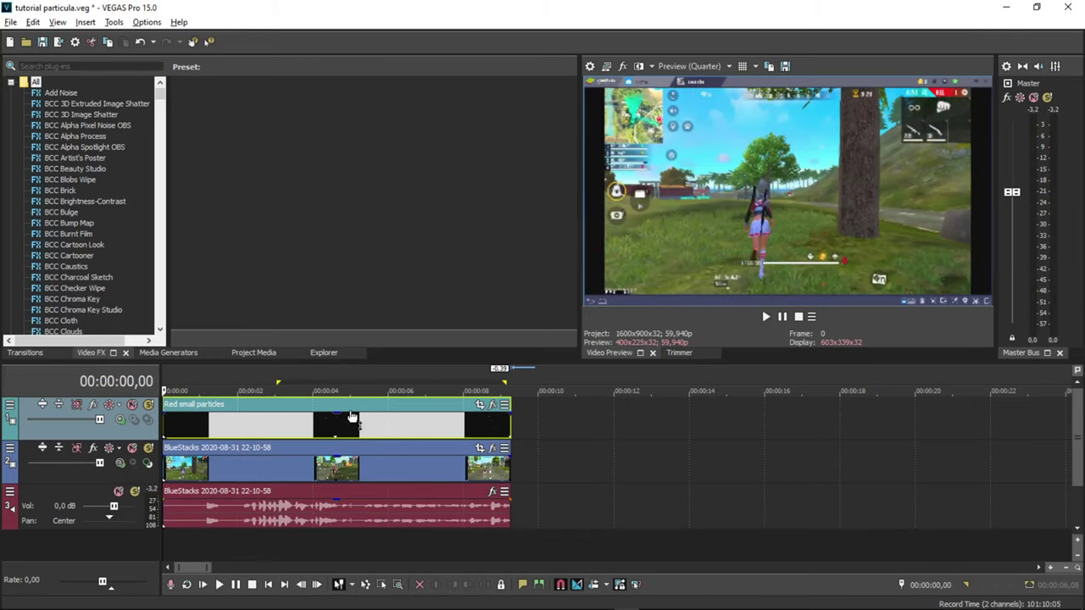
Raise the video preview quality to Preview (Full) and play the gameplay with the particle overlay.
left_click(689, 66)
mouse_move(688, 94)
left_click(784, 113)
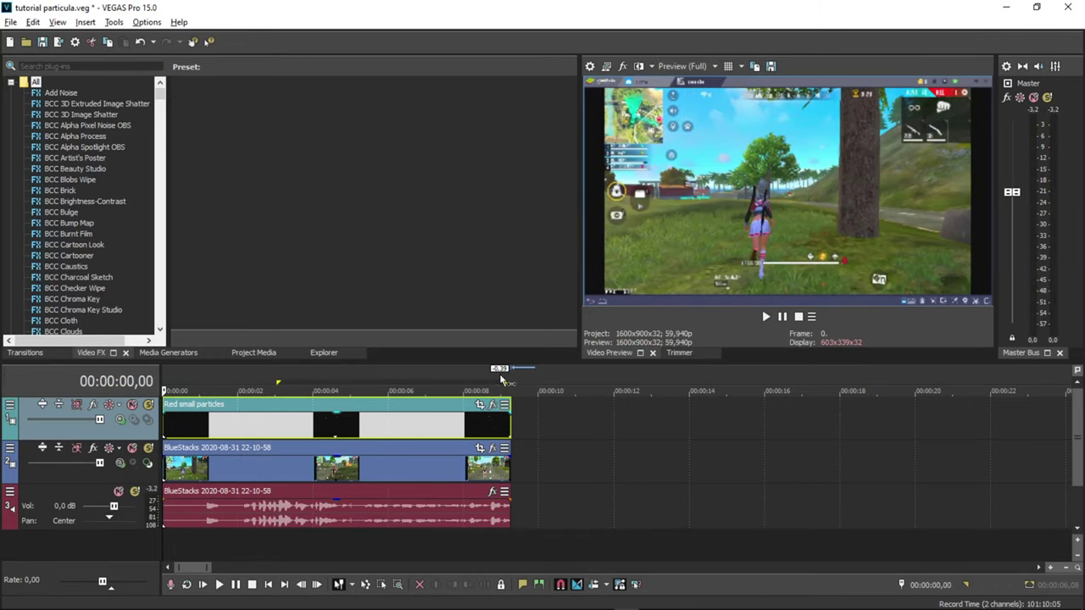
key("space")
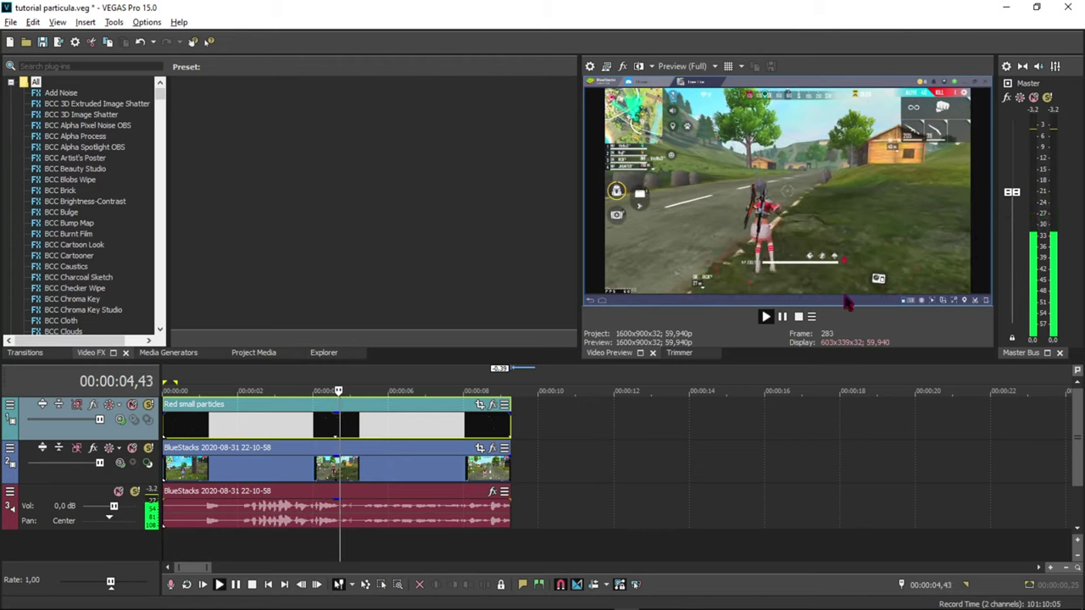
key("space")
key("space")
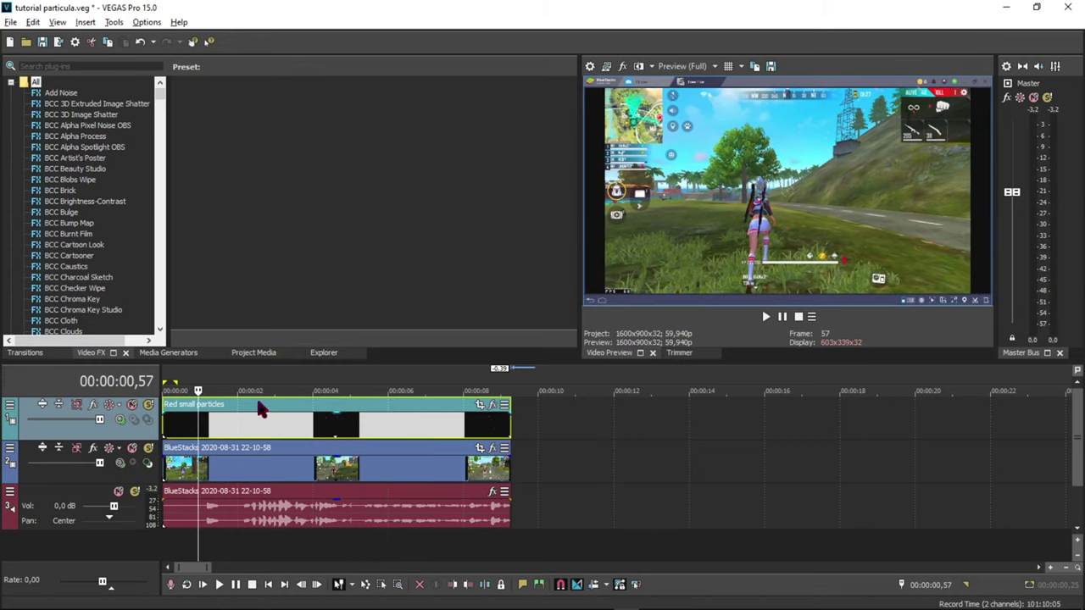
Move the Red small particles clip past the gameplay and add the Efeito de Neve - Snow Effect video from the particles folder at the timeline start.
left_click_drag(210, 409, 590, 412)
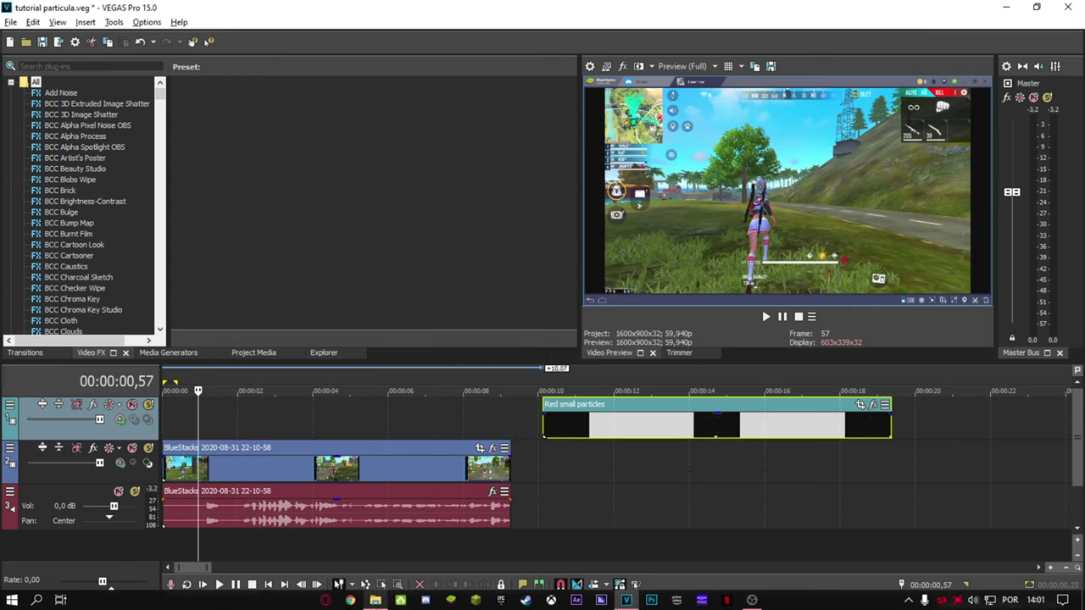
left_click(375, 600)
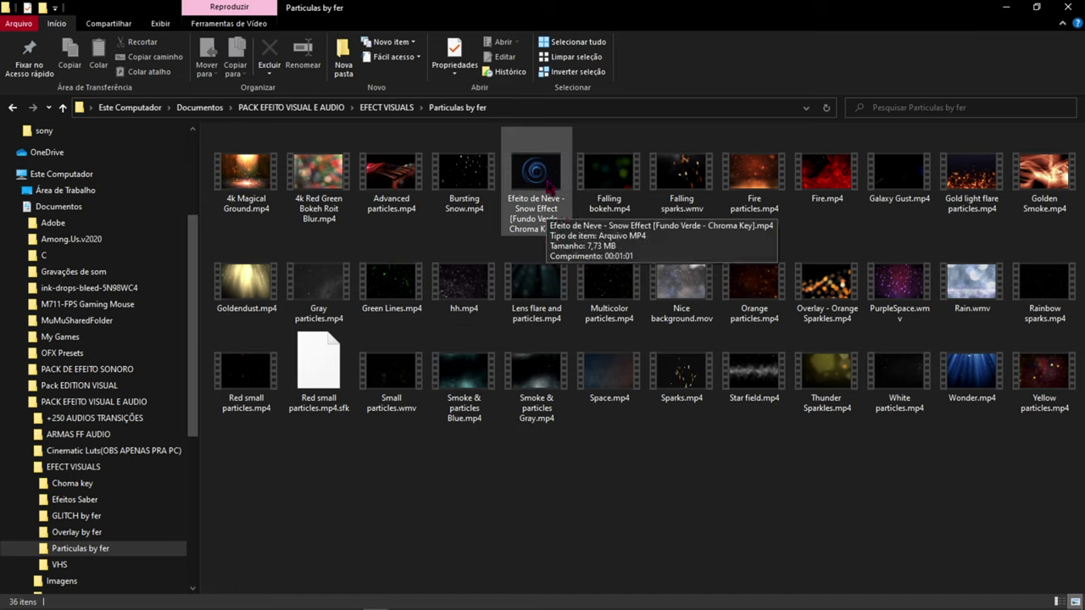
left_click_drag(537, 216, 173, 433)
key("alt+Tab")
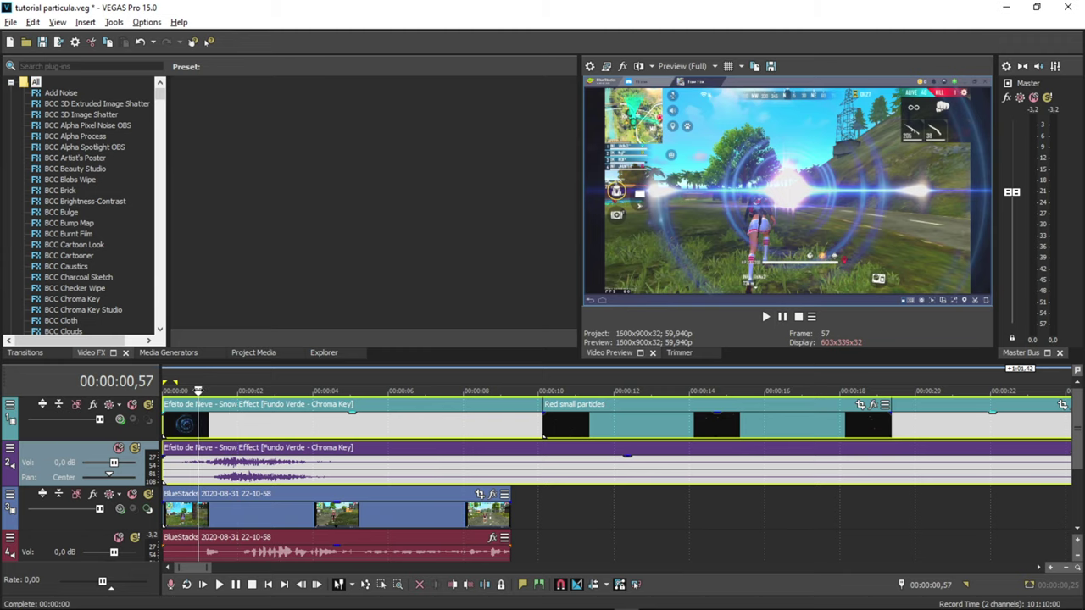
Split the snow video at 00:00:06,10, delete its intro, and move the remaining part to the timeline start.
key("space")
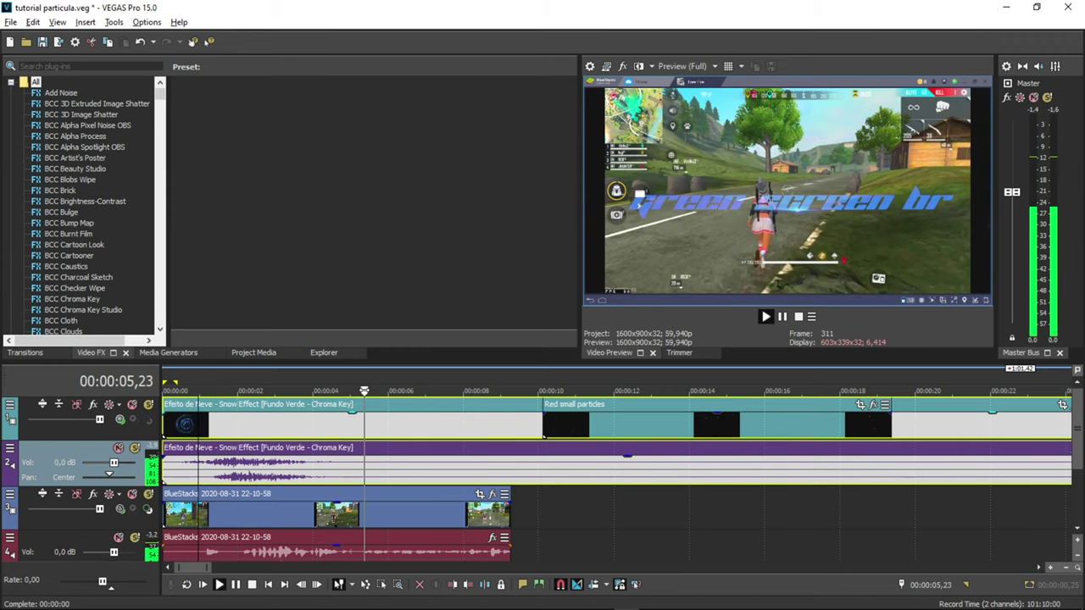
left_click(395, 412)
key("space")
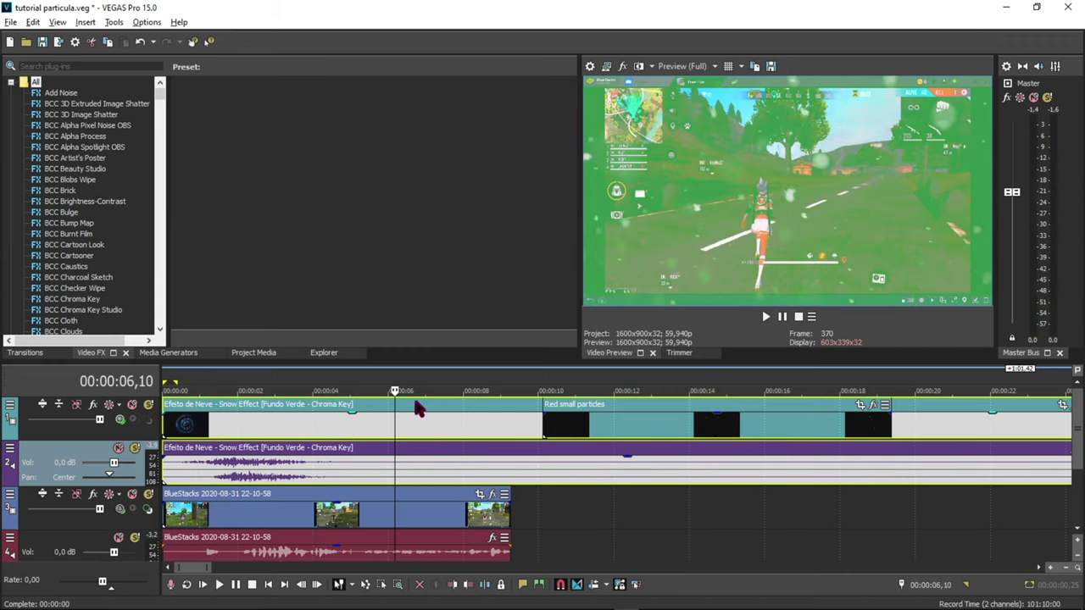
key("s")
left_click(359, 428)
key("Delete")
left_click_drag(464, 414, 221, 421)
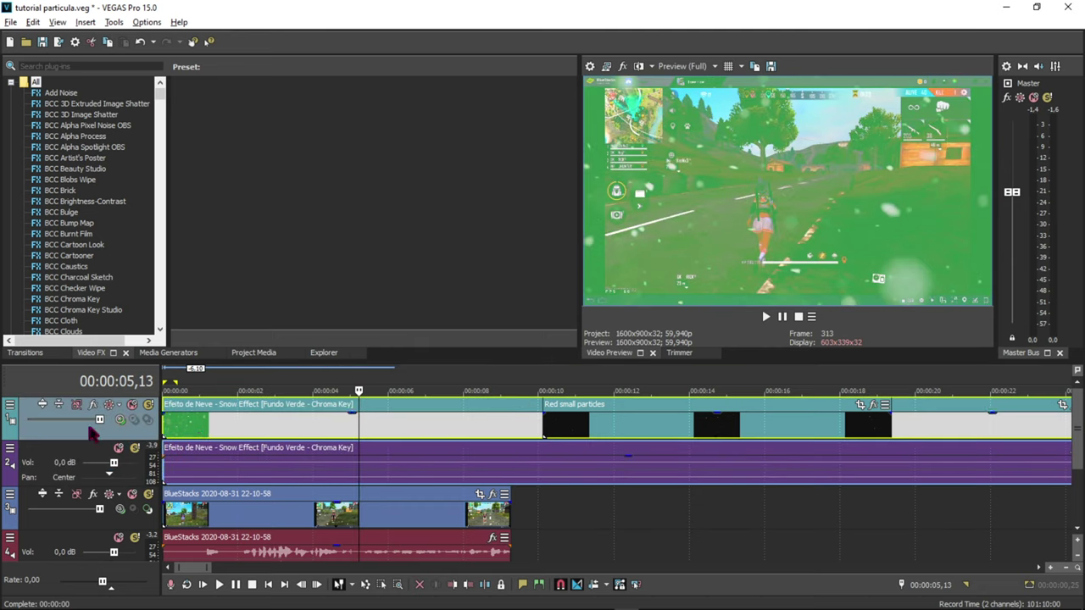
Ungroup the snow video from its audio, then delete the audio clip and its empty track.
key("u")
left_click(270, 474)
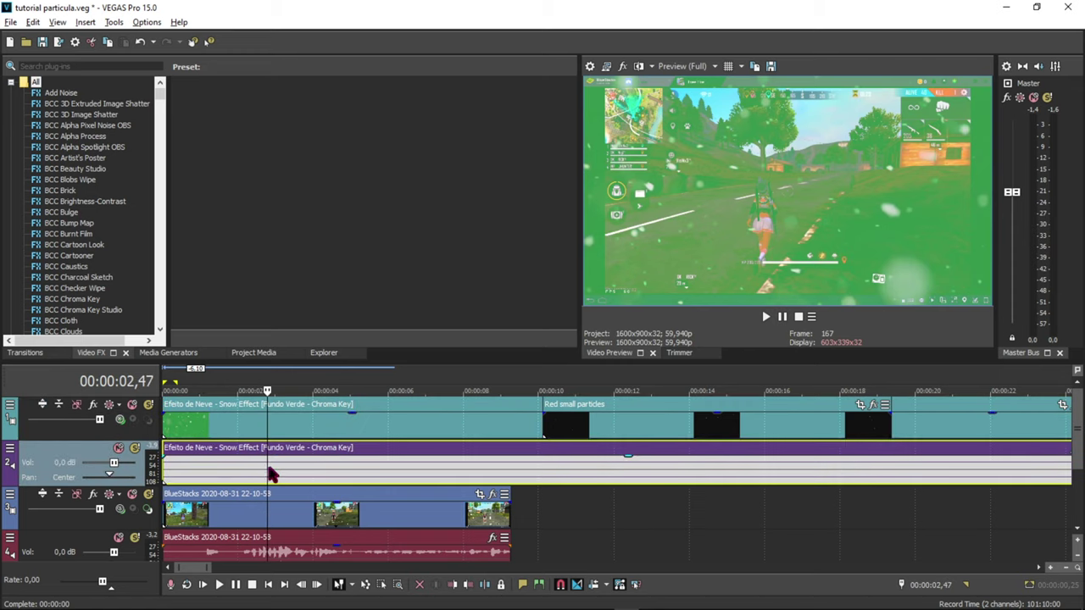
key("Delete")
right_click(91, 458)
left_click(135, 213)
Split the snow clip at the gameplay's end, delete the excess, and play the composite near the end.
left_click(512, 431)
key("s")
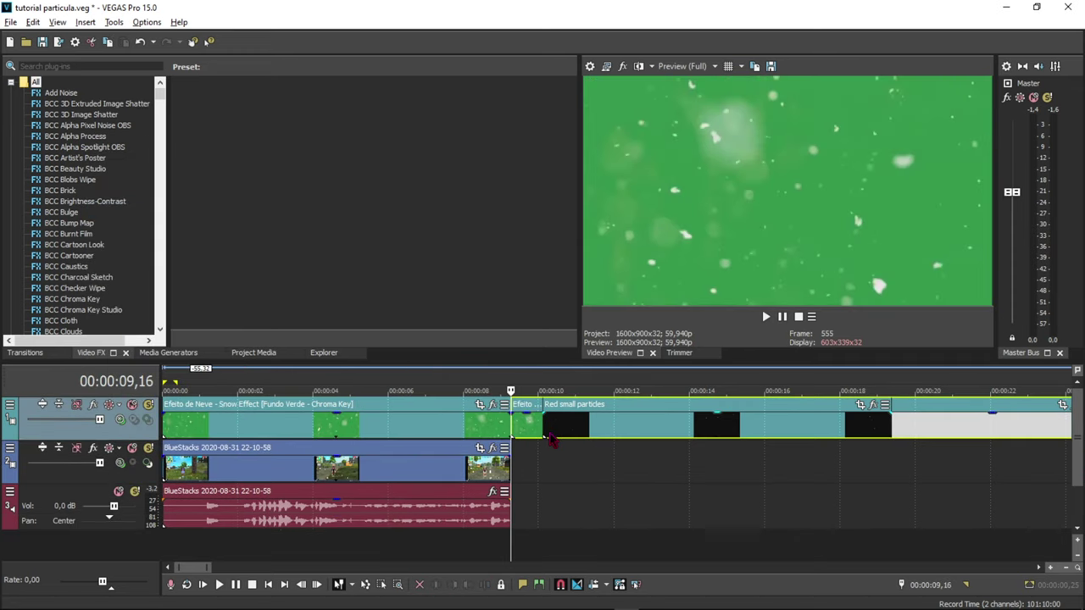
key("Delete")
left_click(350, 418)
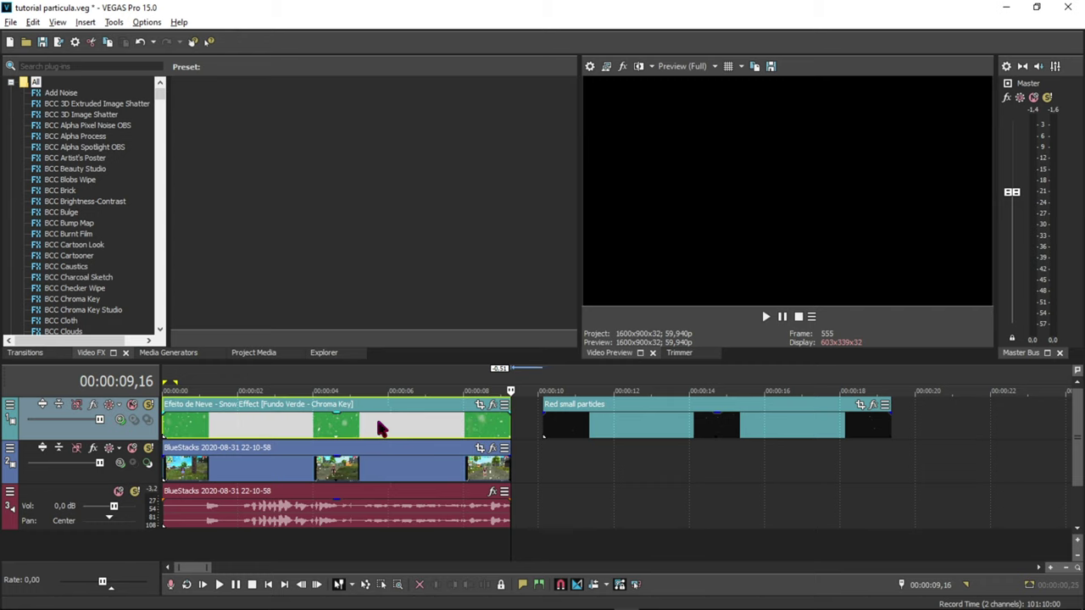
left_click(485, 424)
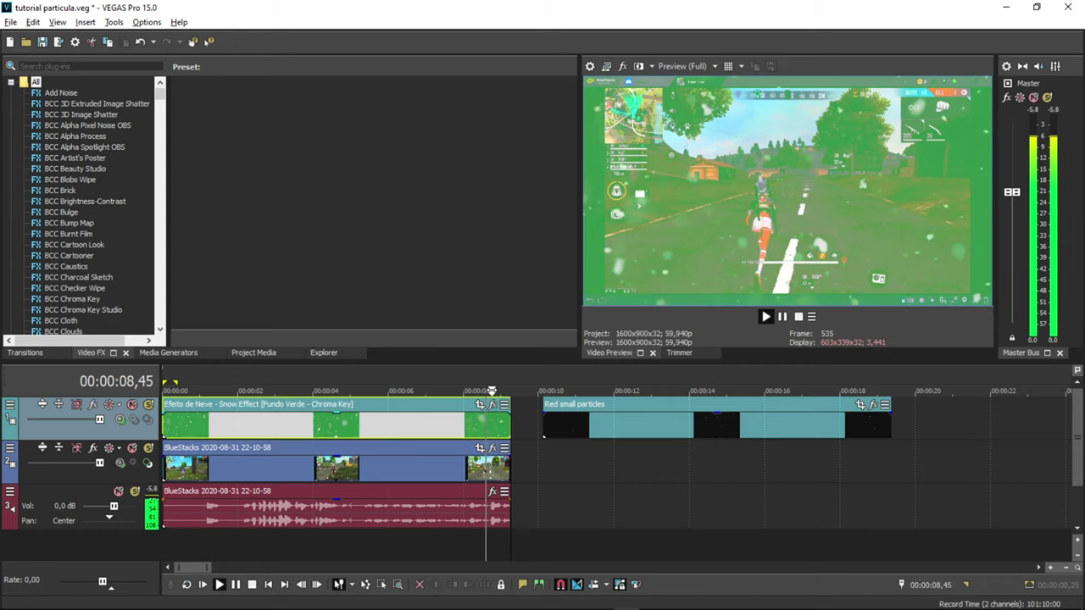
Try the Screen compositing mode on the snow clip's track and return the track to Lighten.
left_click(120, 419)
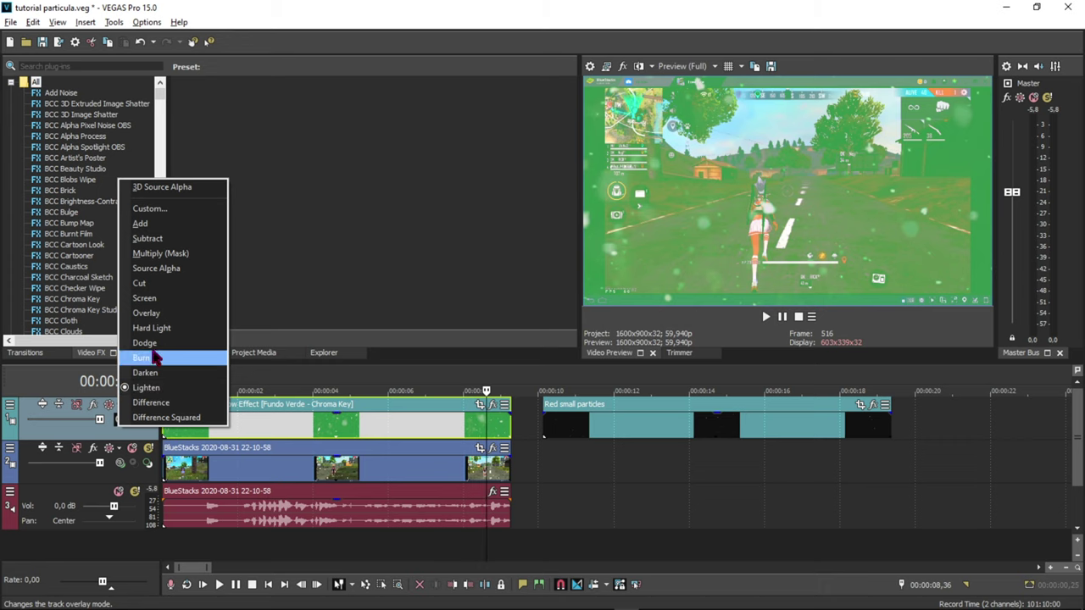
left_click(155, 303)
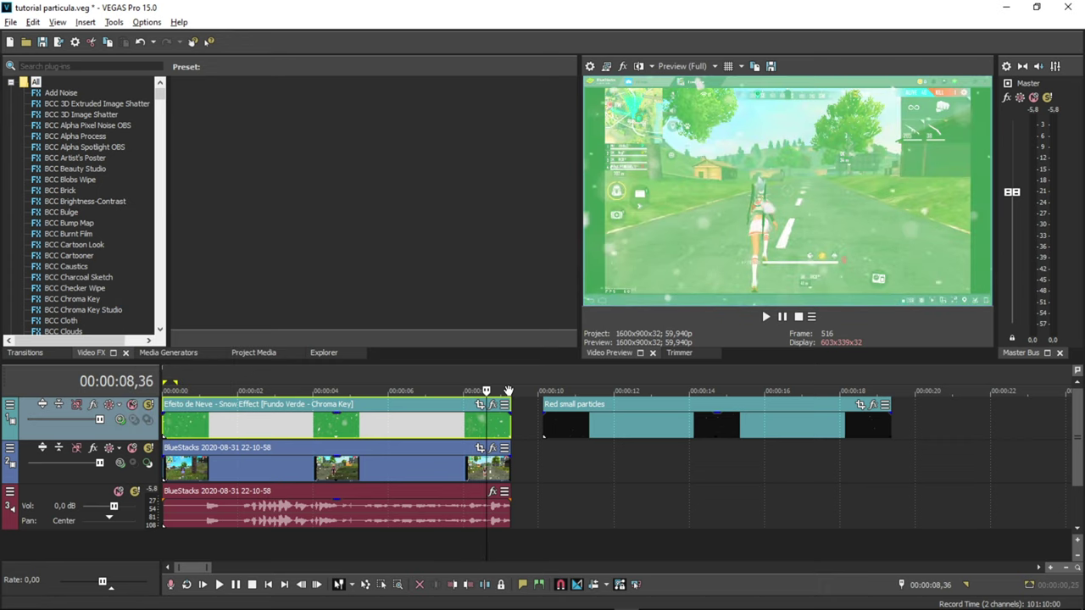
left_click(119, 420)
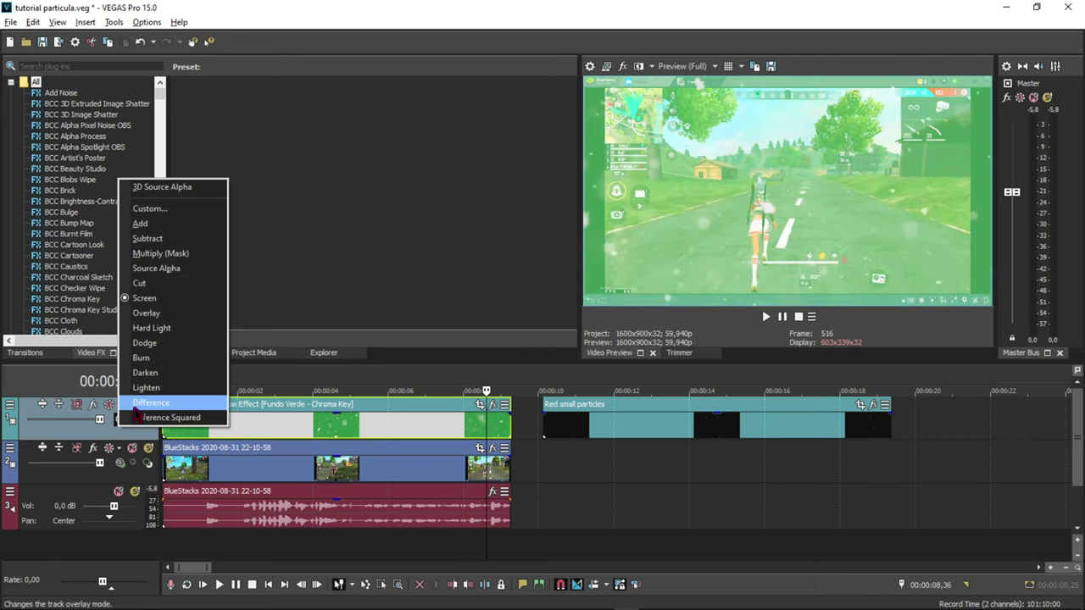
left_click(154, 404)
Insert a new video track for the snow clip above the particles track, and move Red small particles back over the gameplay.
mouse_move(623, 423)
left_mouse_down()
mouse_move(521, 409)
mouse_move(213, 407)
mouse_move(604, 428)
left_mouse_up()
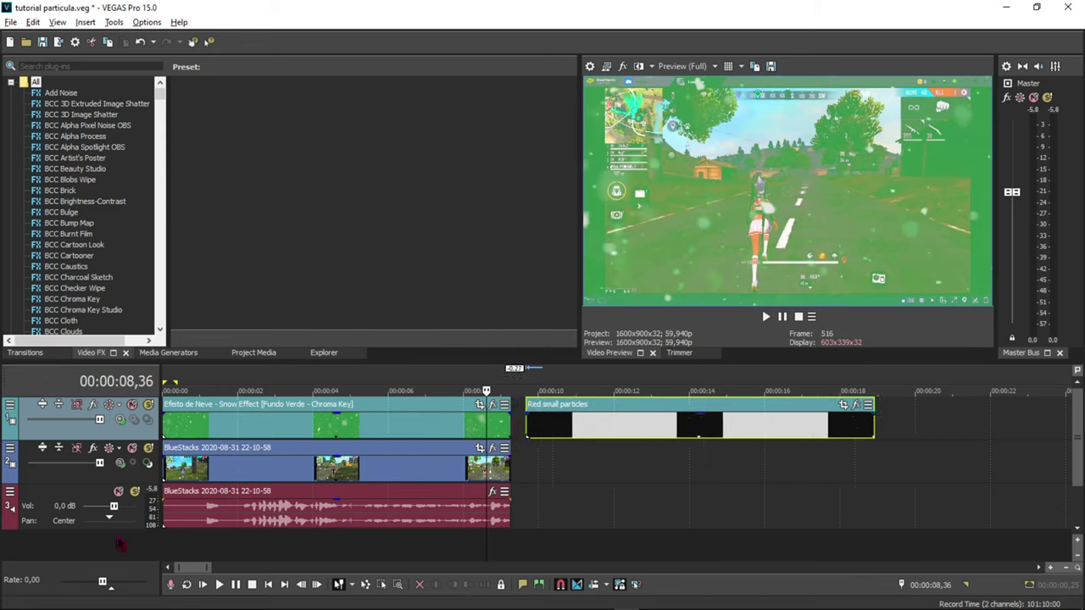
right_click(89, 551)
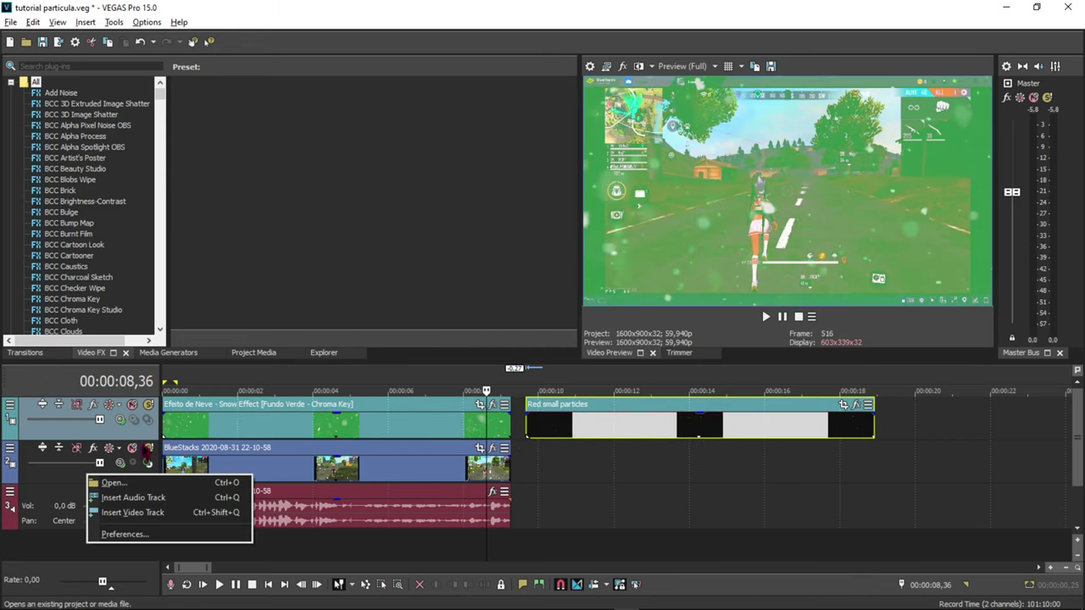
left_click(145, 511)
left_click_drag(333, 456, 332, 419)
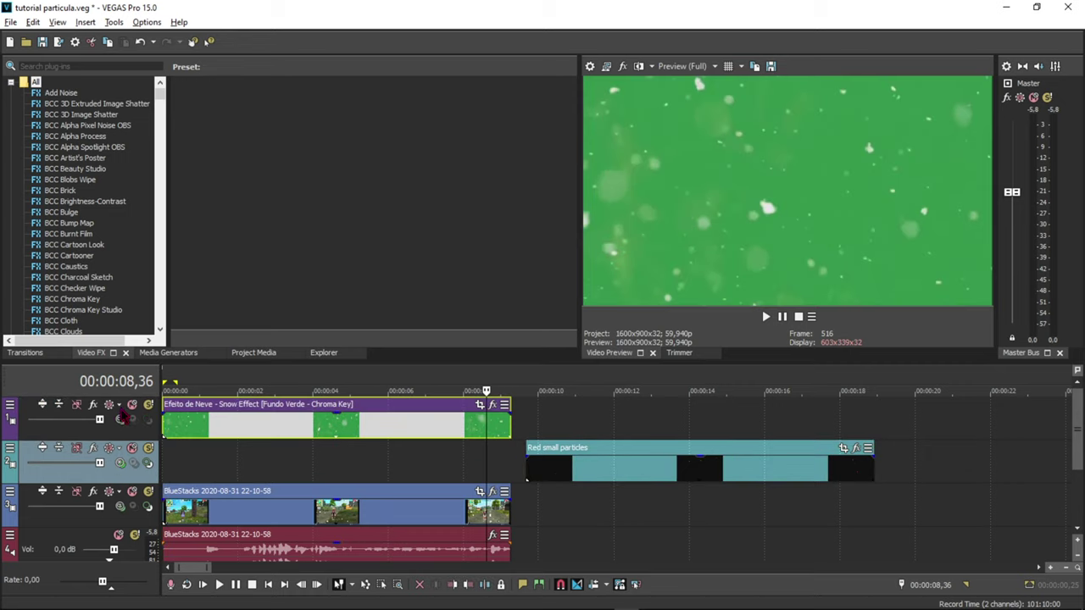
left_click_drag(566, 456, 234, 466)
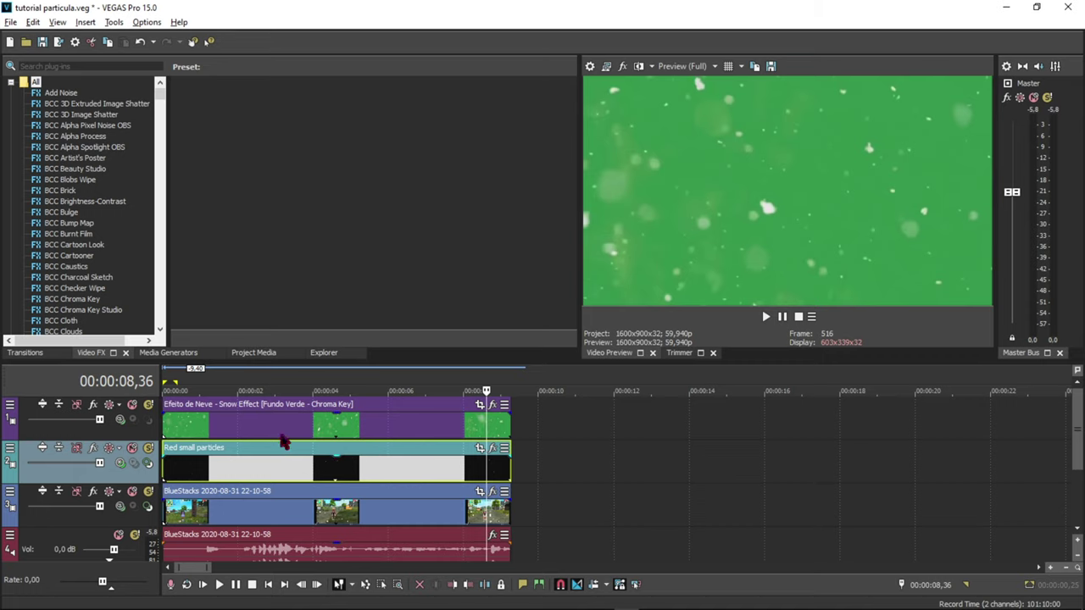
Apply the Chroma Keyer effect with the neve preset to the snow clip and close the effect settings.
left_click(218, 428)
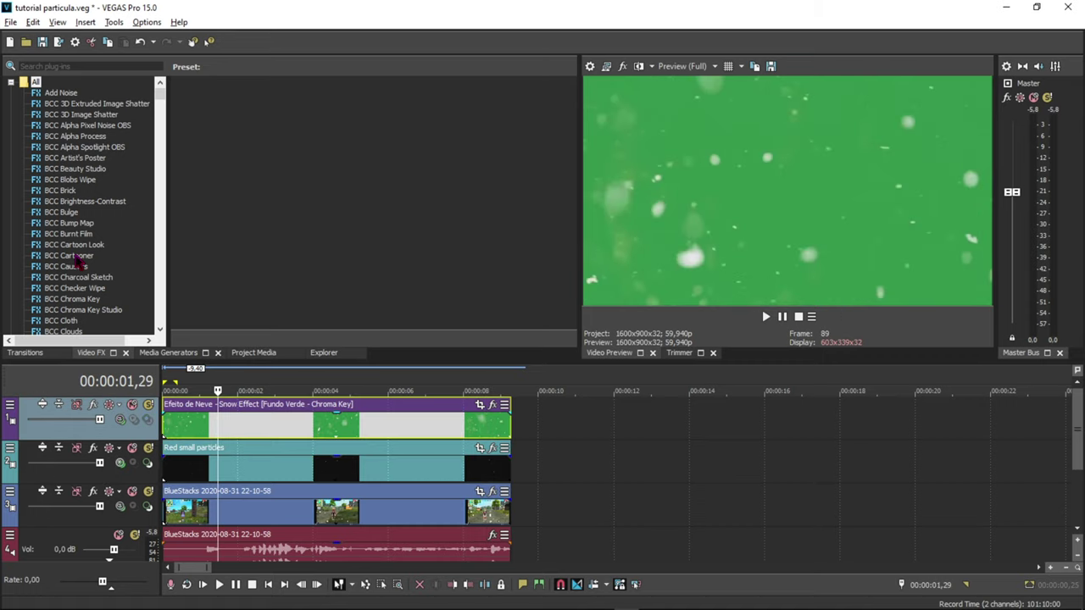
scroll(76, 261, "down", 15)
scroll(100, 216, "up", 6)
scroll(85, 233, "down", 20)
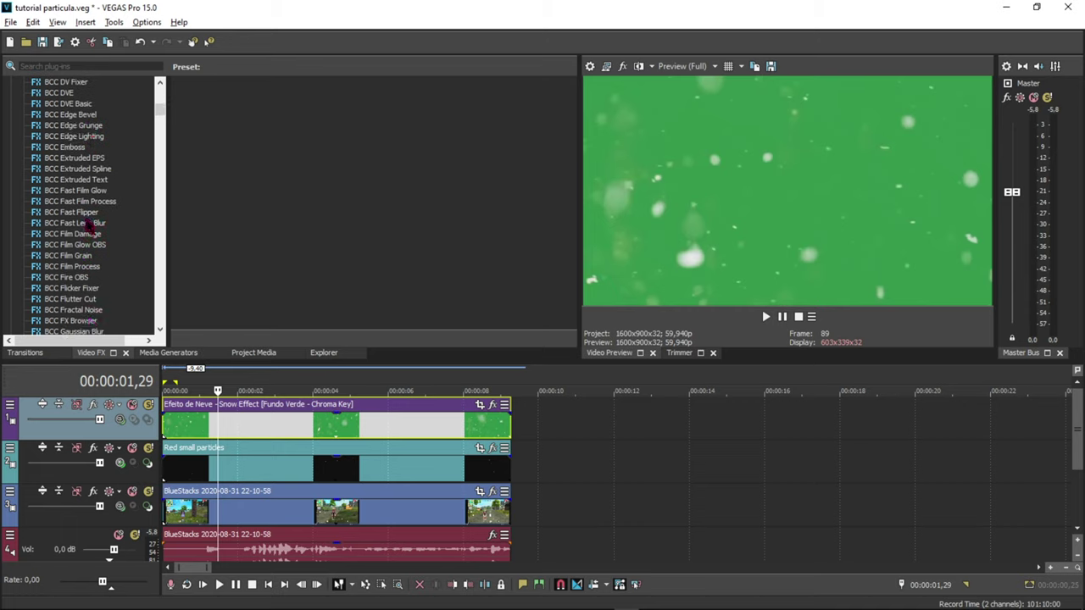
scroll(87, 218, "down", 20)
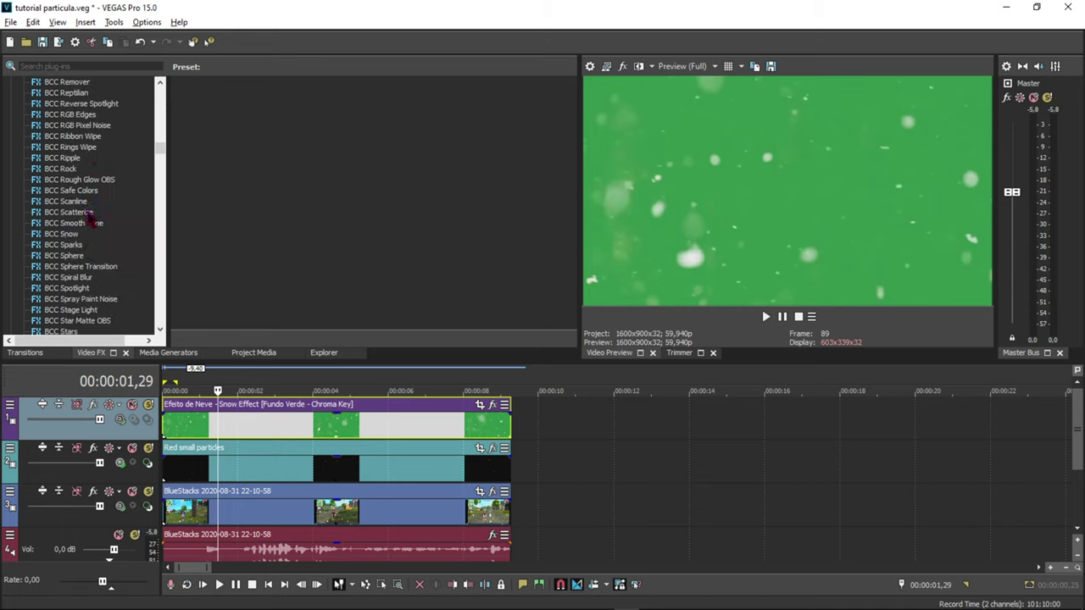
scroll(87, 217, "up", 1)
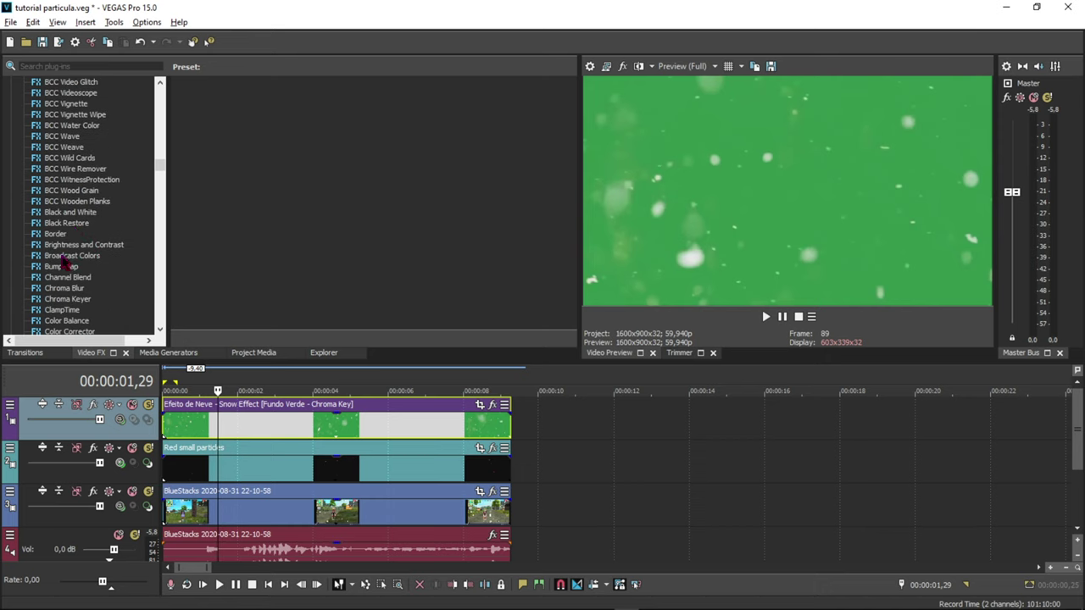
left_click(57, 300)
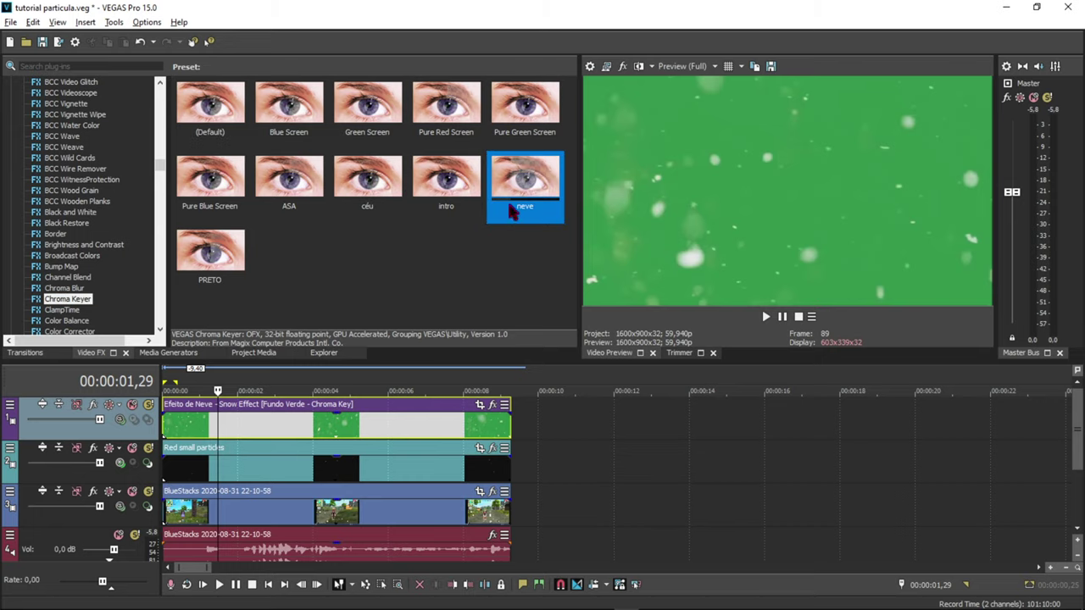
left_click_drag(276, 422, 276, 422)
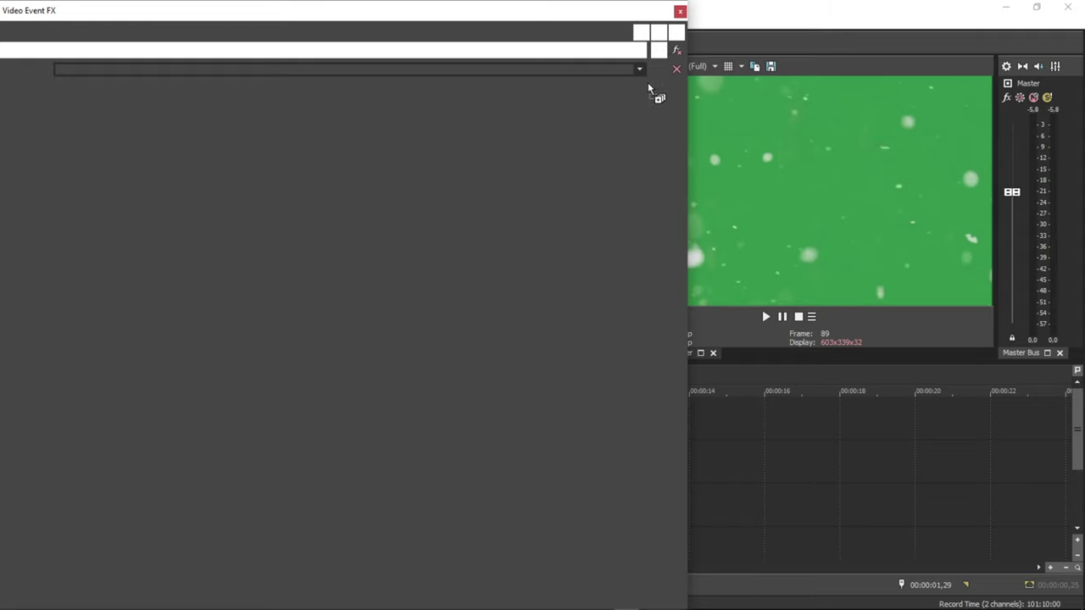
left_click_drag(650, 175, 268, 174)
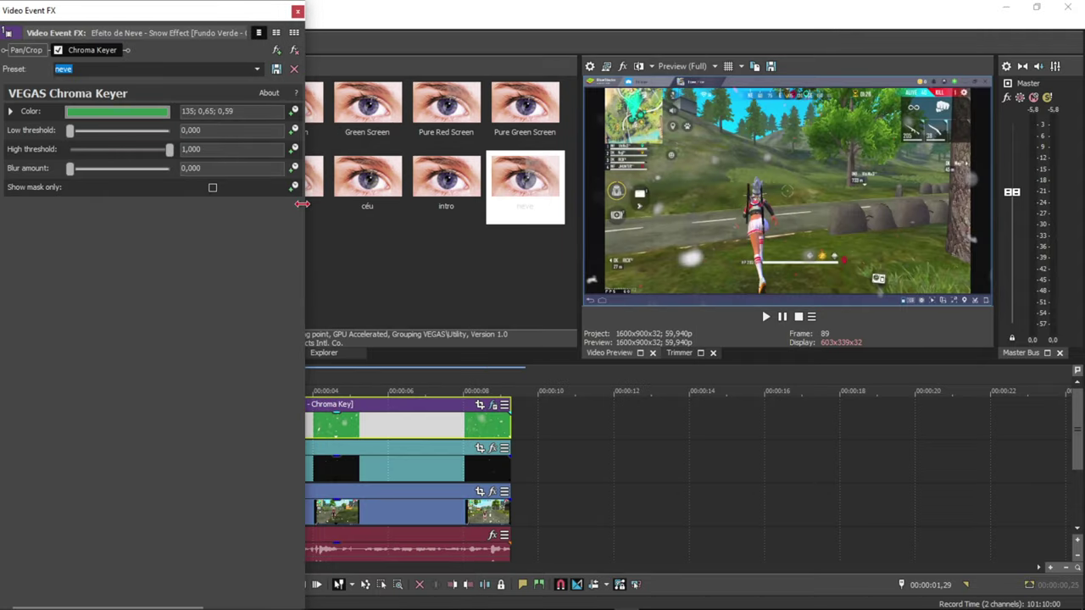
left_click(297, 12)
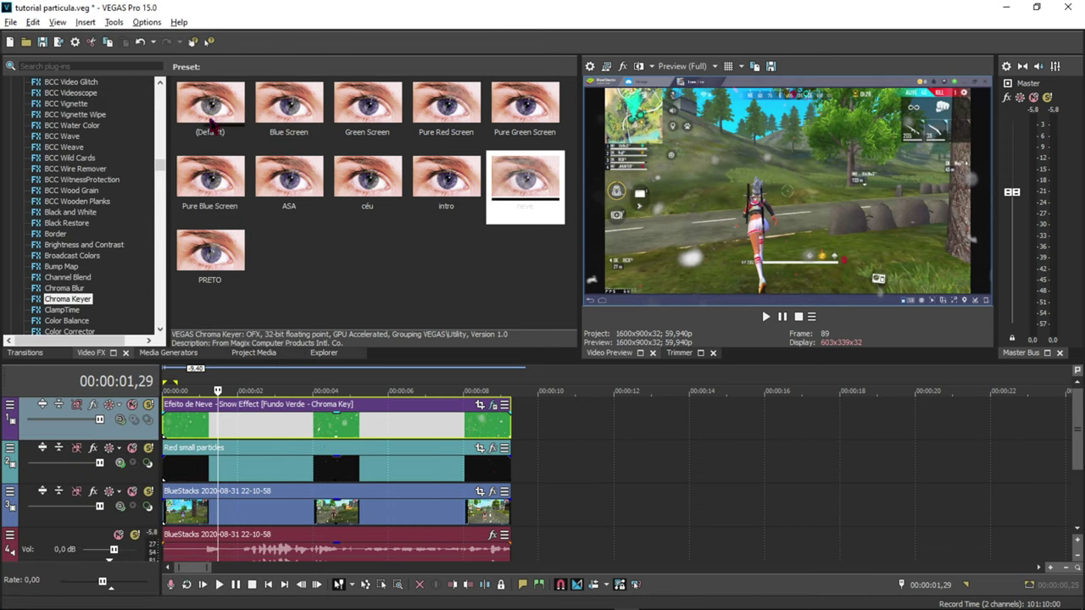
Review the Chroma Keyer's color and threshold settings on the snow clip and close its event effects window.
left_click_drag(212, 123, 328, 71)
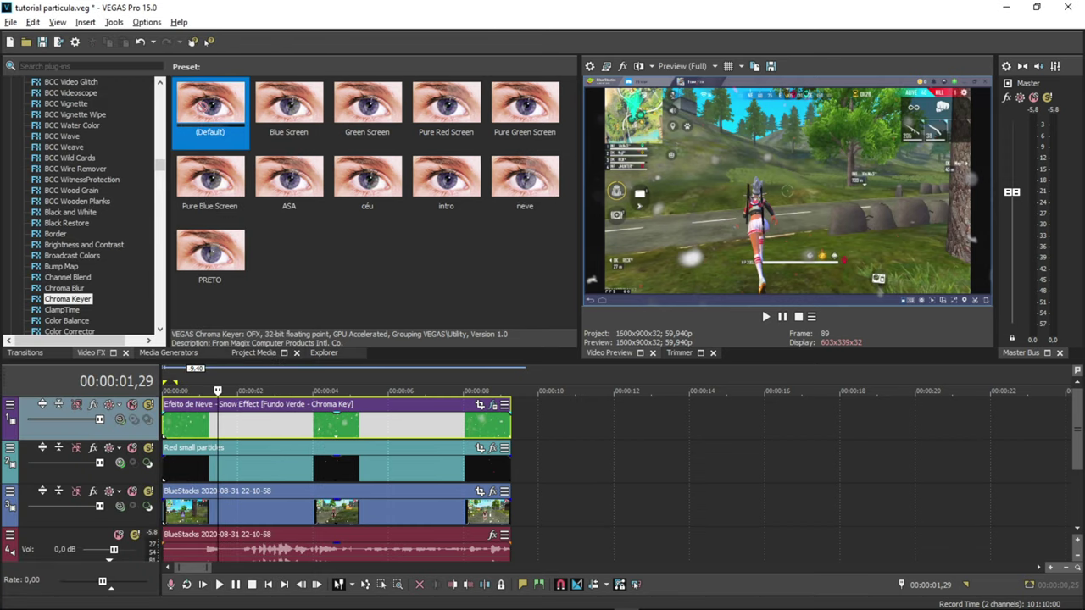
left_click(492, 405)
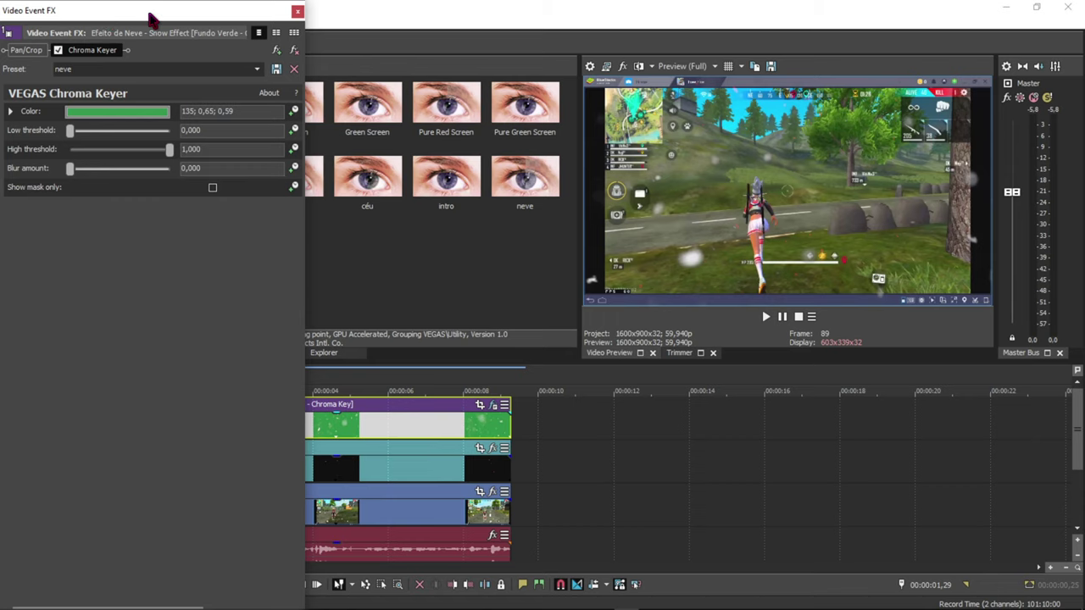
left_click_drag(149, 14, 190, 14)
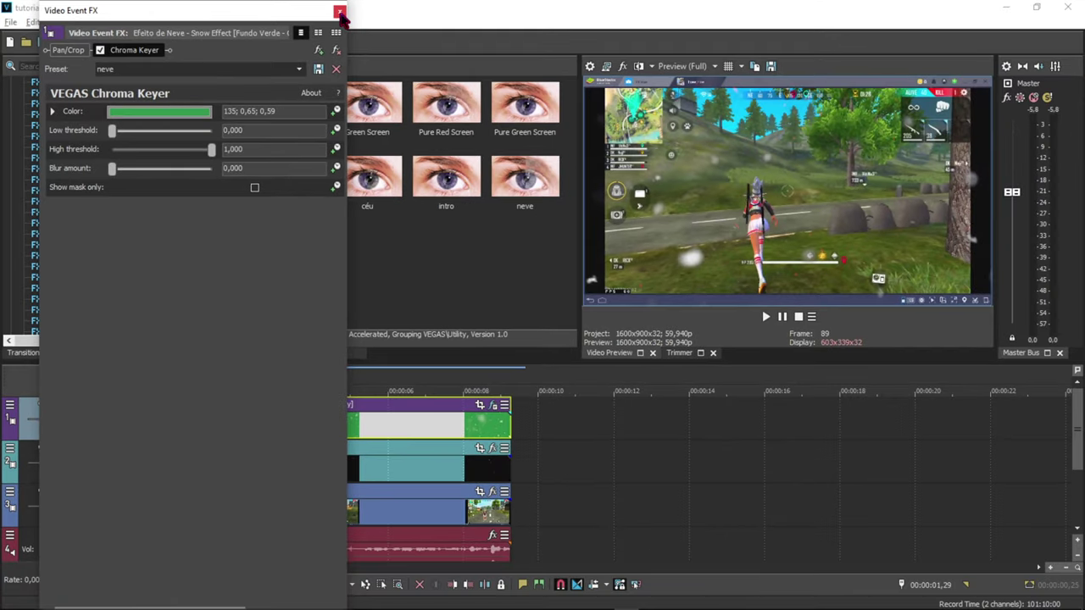
left_click(535, 18)
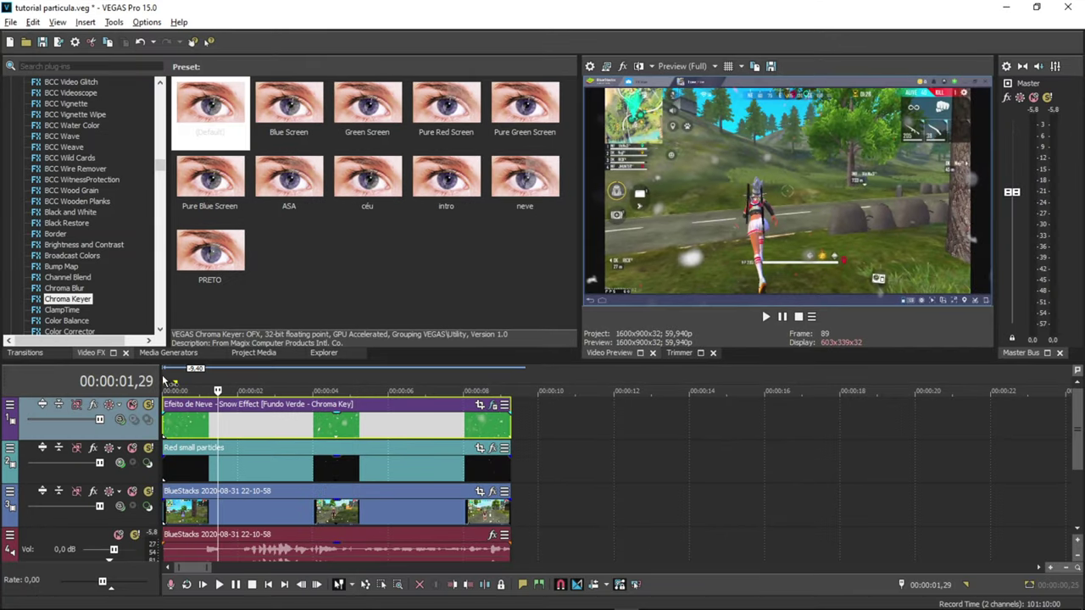
Play the keyed snow and red particles over the gameplay from the timeline start.
left_click(164, 382)
key("space")
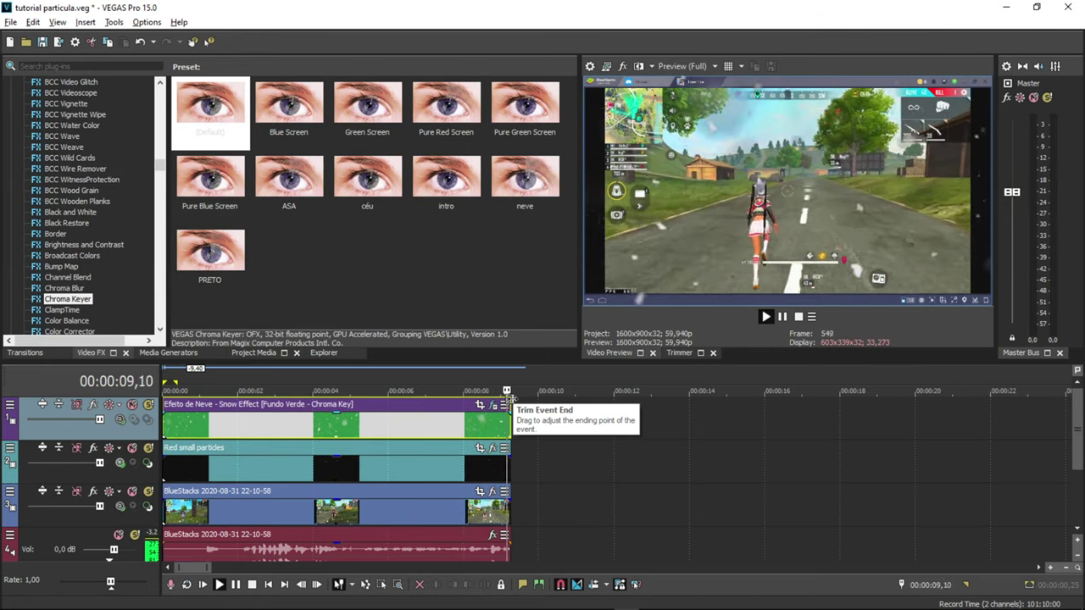
key("alt+Tab")
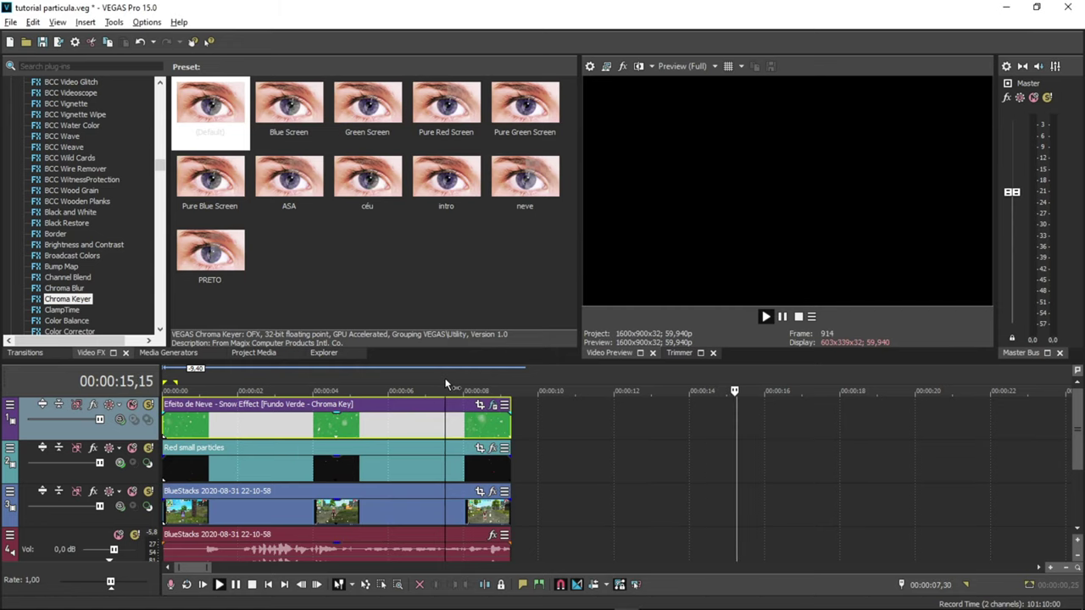
key("space")
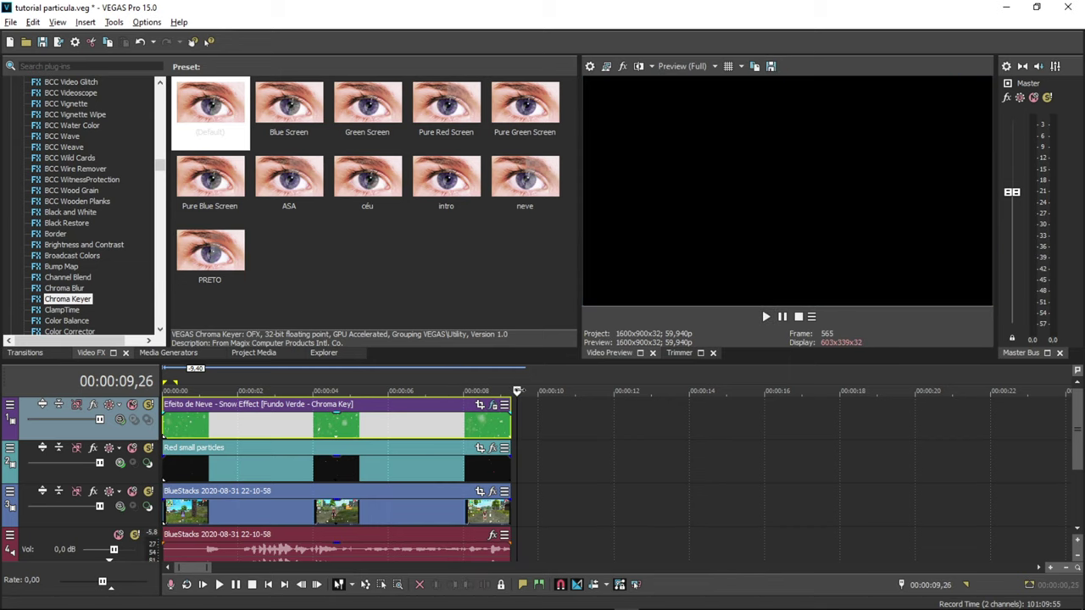
Move the Red small particles and snow clips past the end of the gameplay on their own tracks.
left_click(408, 421)
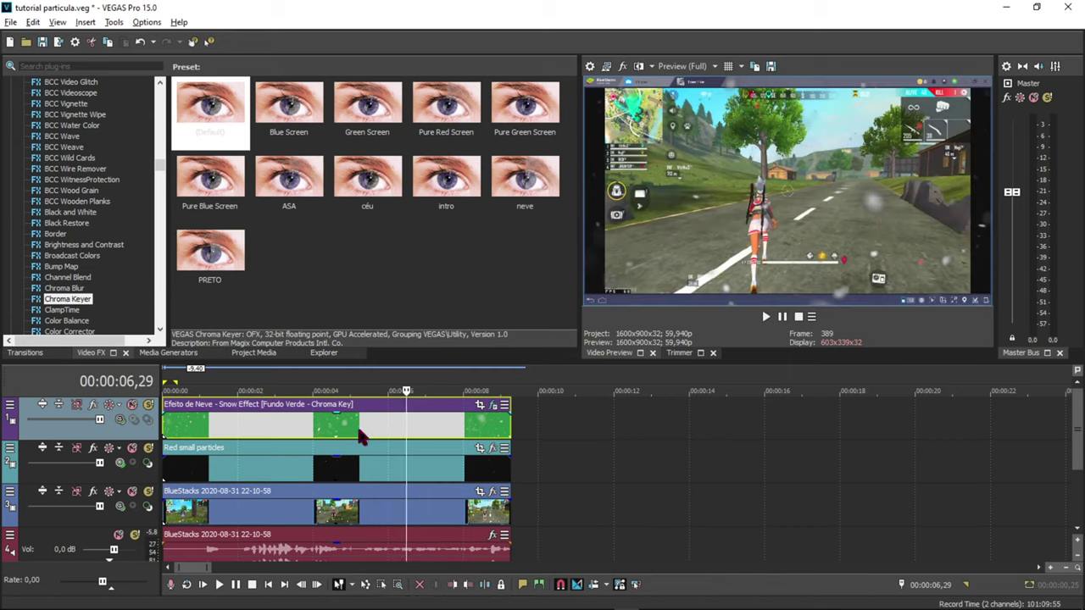
left_click_drag(279, 446, 701, 449)
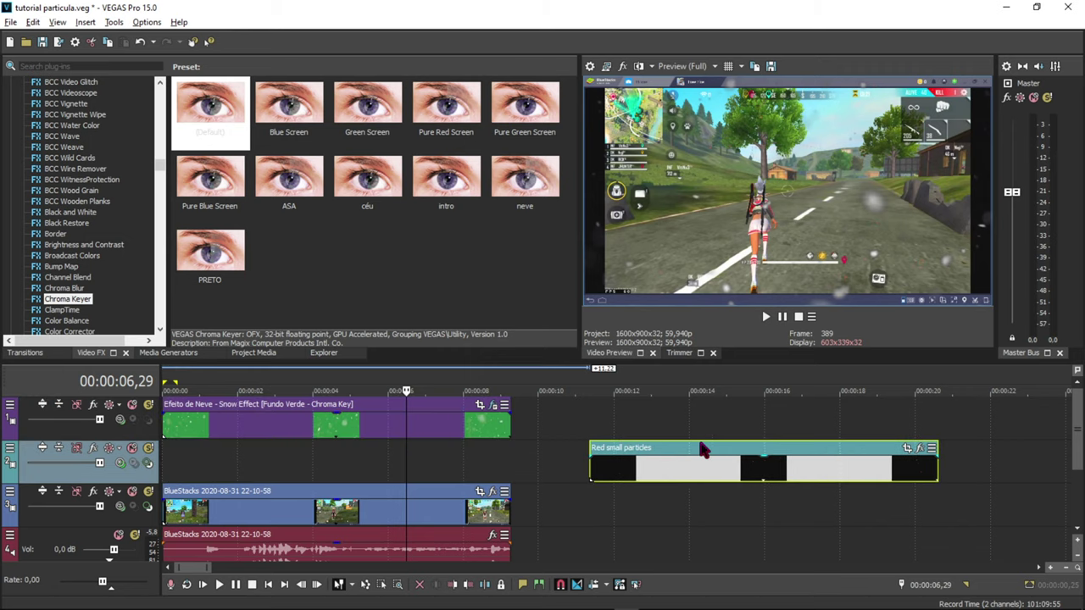
left_click_drag(363, 408, 746, 411)
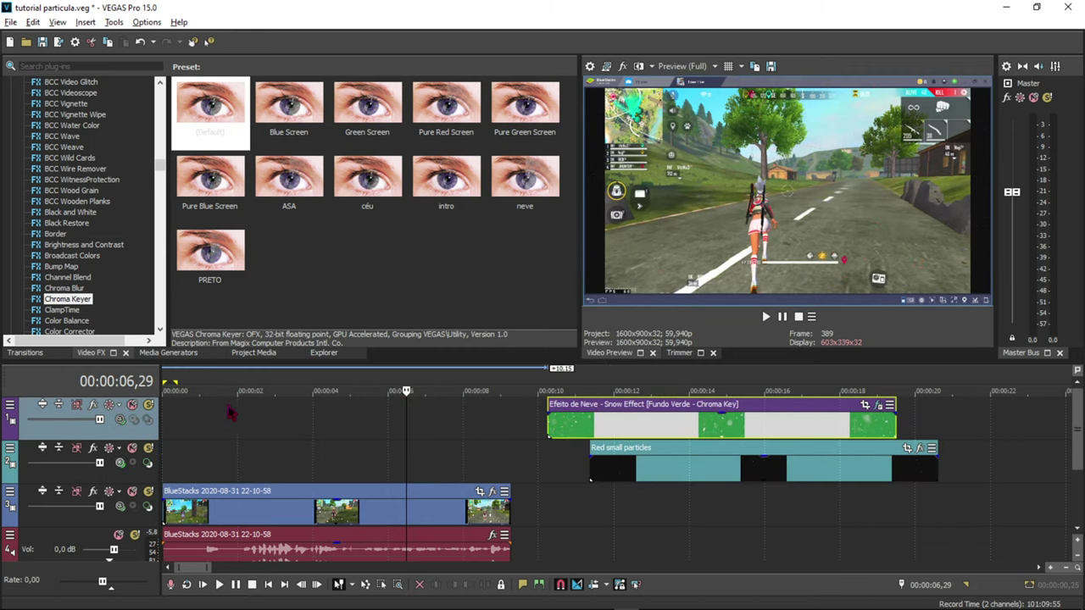
Add Smoke & particles Gray.mp4 from the Particulas by fer folder to the start of the second video track above the gameplay.
left_click(178, 410)
left_click_drag(158, 406, 150, 372)
key("alt+Tab")
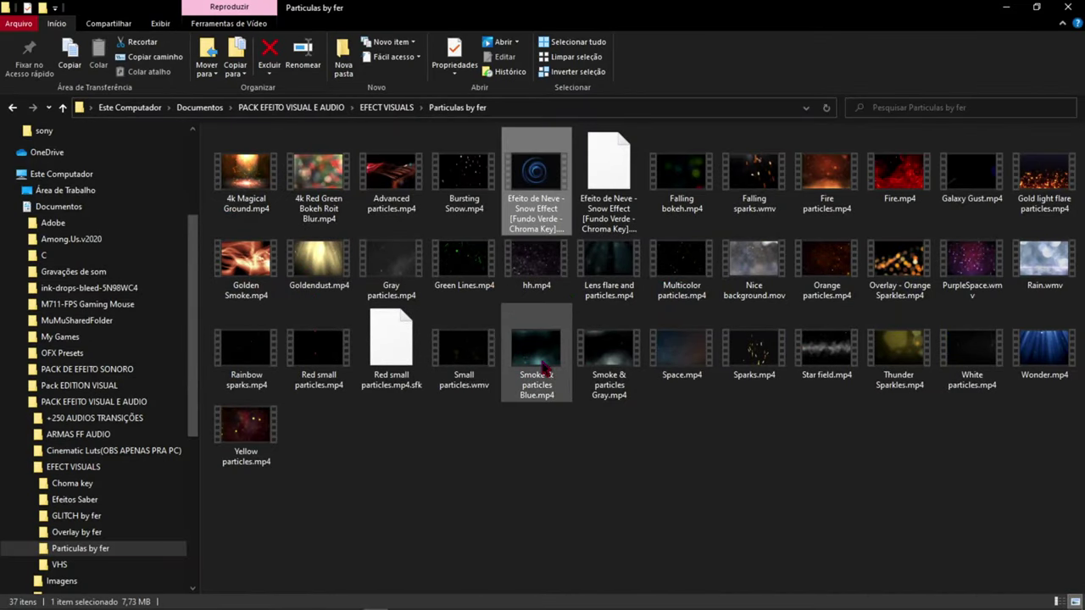
left_click(554, 332)
left_click_drag(682, 348, 143, 462)
key("alt+Tab")
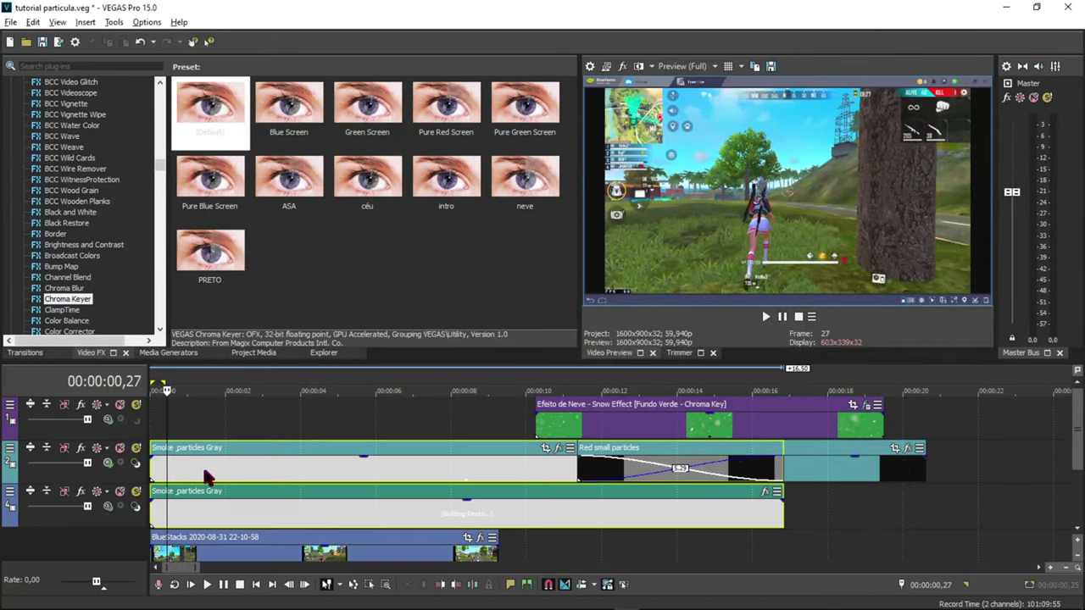
Delete the smoke clip's audio track and remove the part of the clip beyond the gameplay's end.
right_click(74, 485)
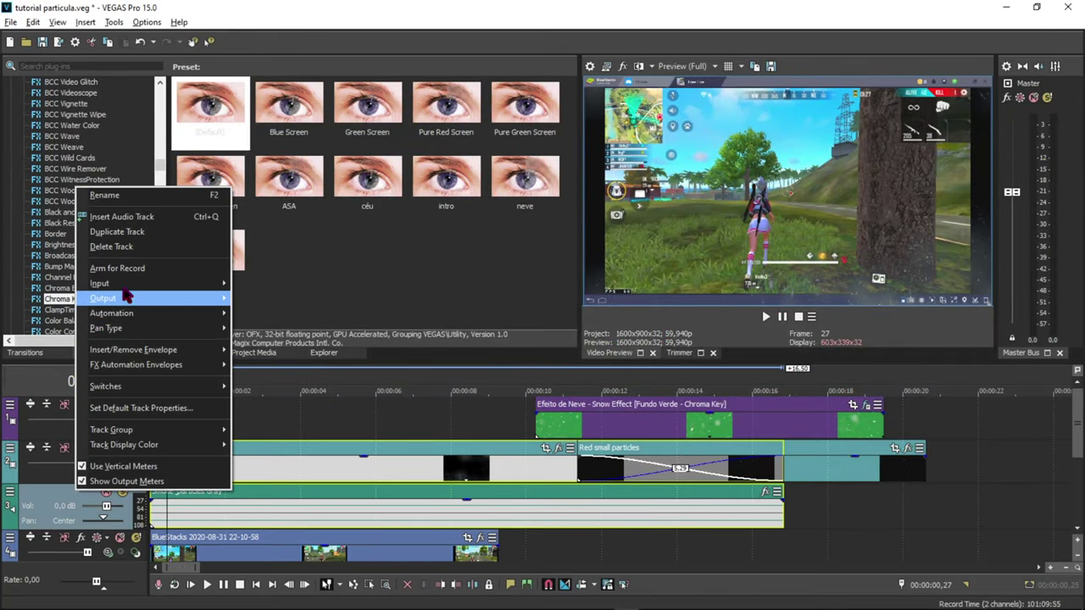
left_click(111, 246)
left_click(498, 465)
key("Delete")
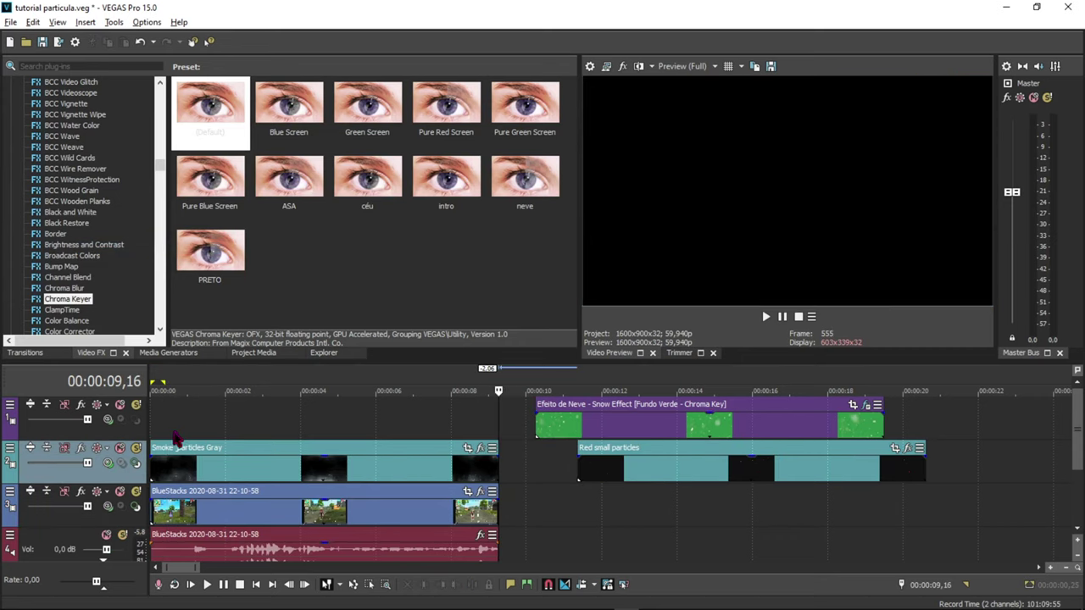
Play the gray smoke particles over the gameplay repeatedly from the timeline start.
left_click(159, 428)
left_click(766, 316)
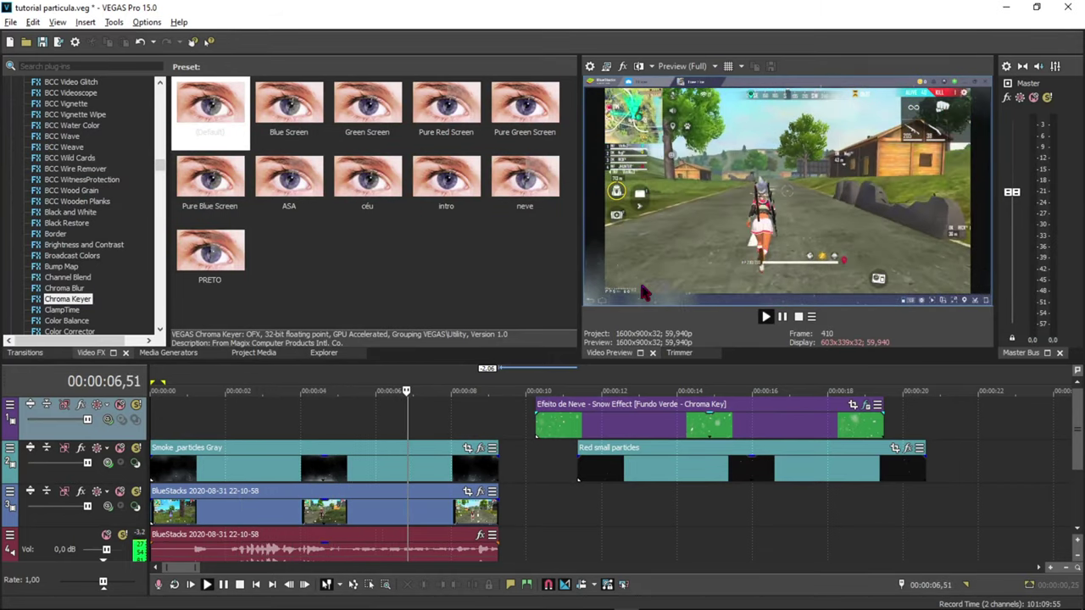
left_click(407, 458)
key("space")
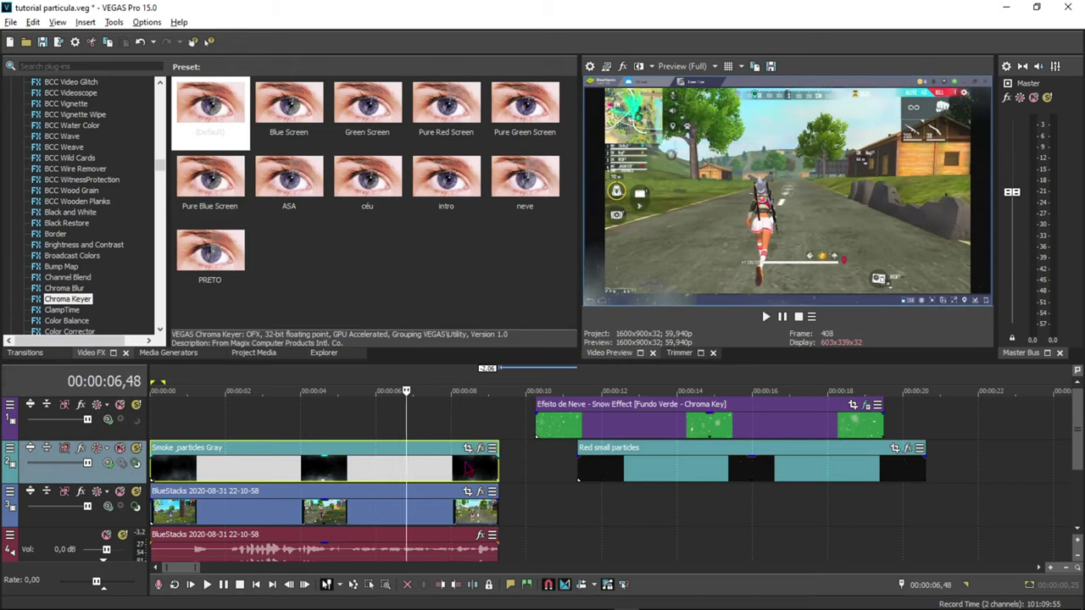
left_click(158, 424)
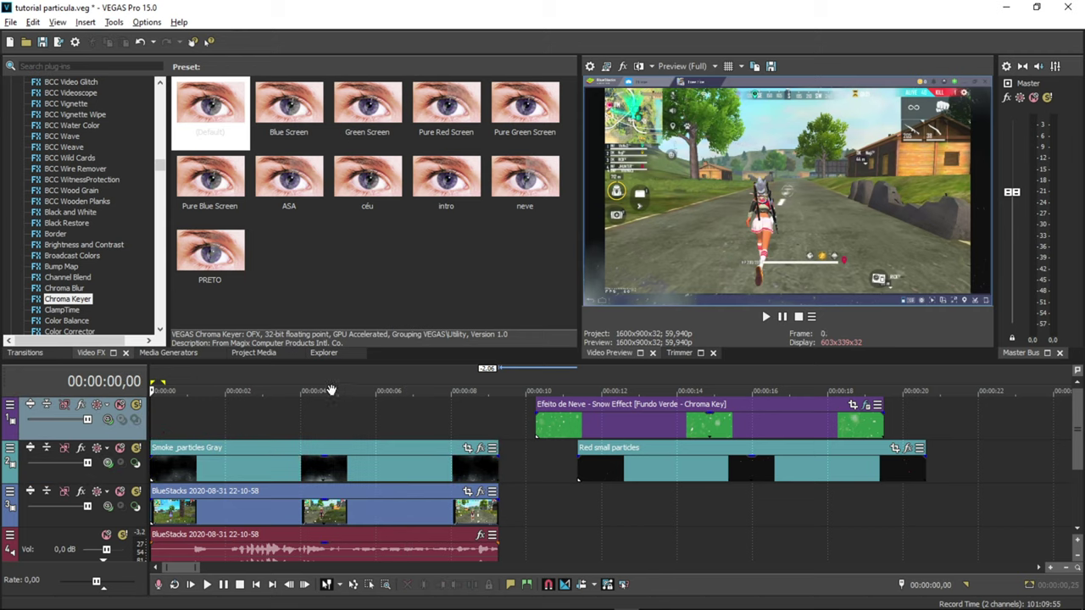
key("space")
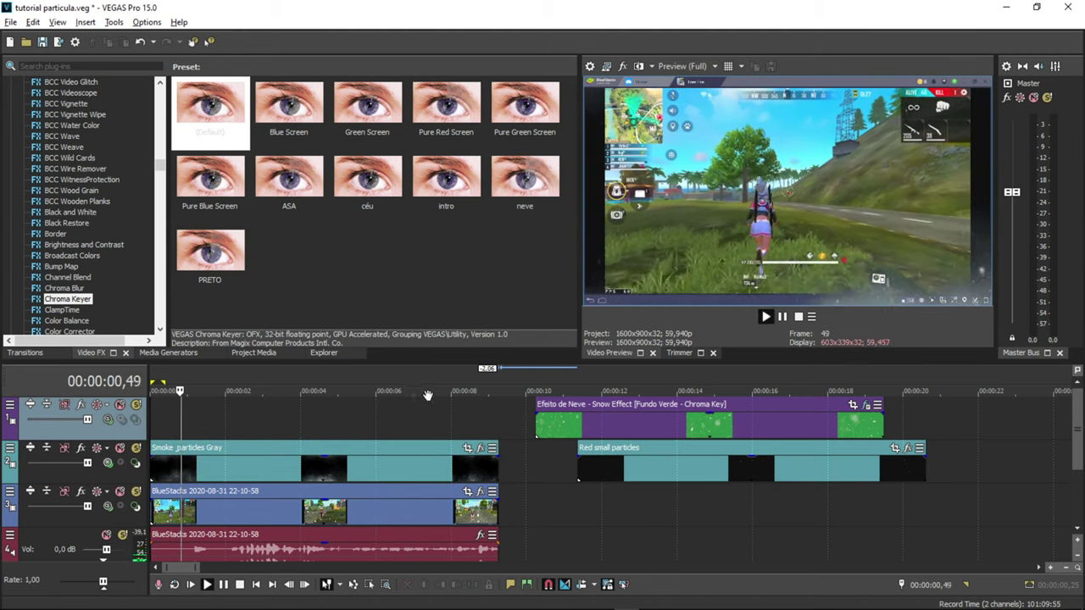
left_click(269, 448)
left_click(459, 450)
left_click(157, 394)
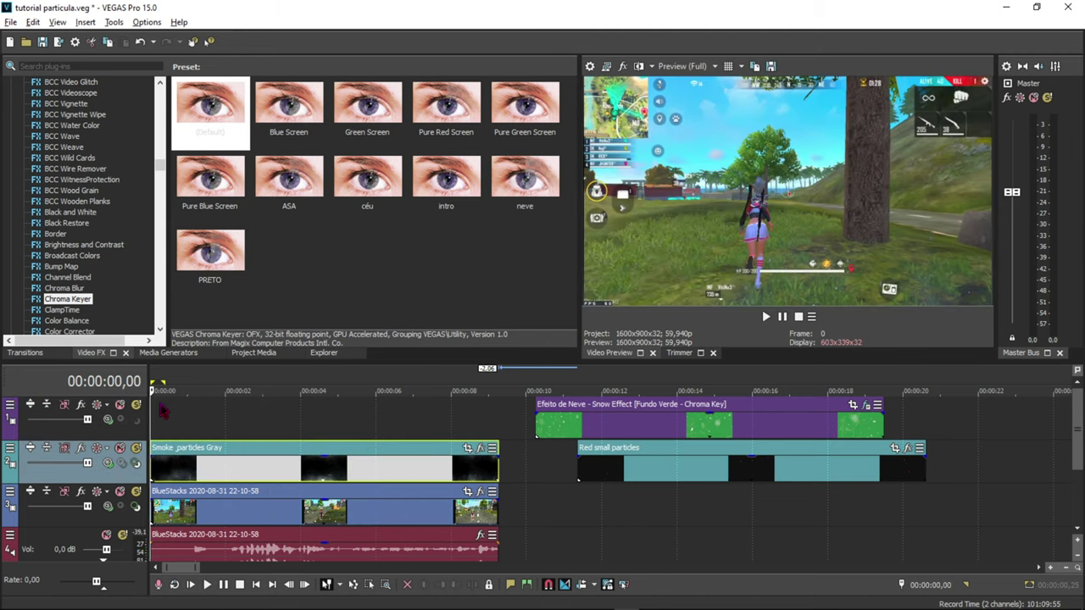
left_click(159, 414)
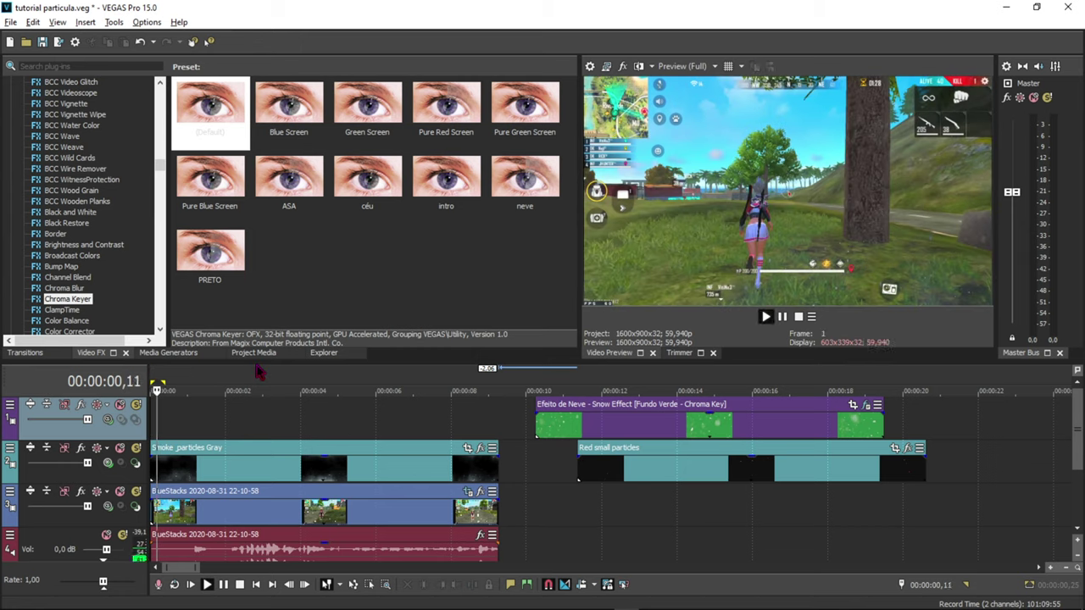
left_click(765, 316)
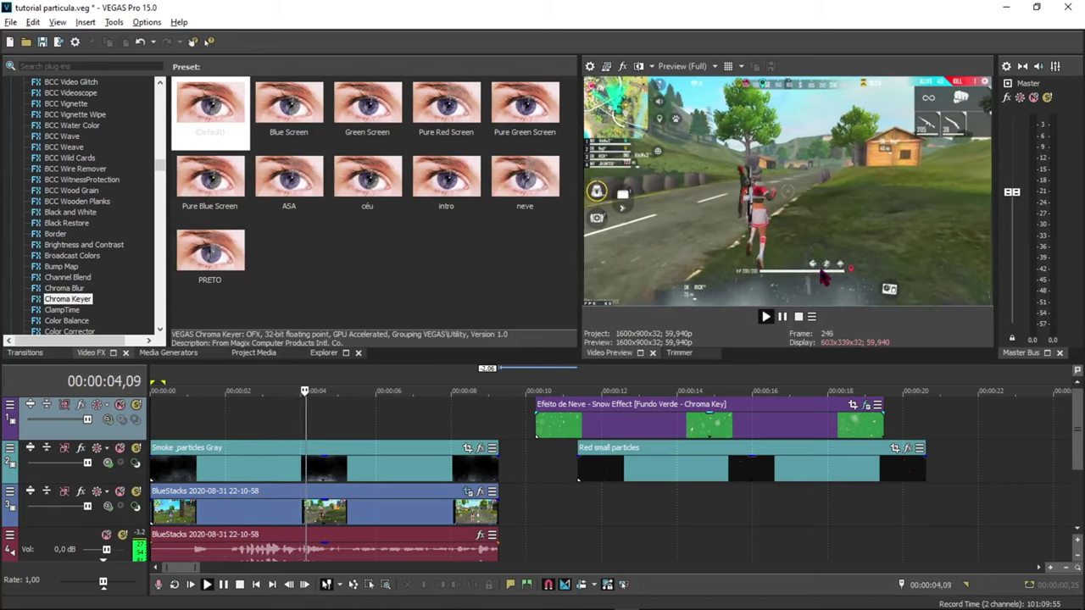
Move the gray smoke clip past the gameplay's end on the gameplay track and preview it with the red particles.
left_click_drag(248, 454, 594, 500)
left_click(573, 489)
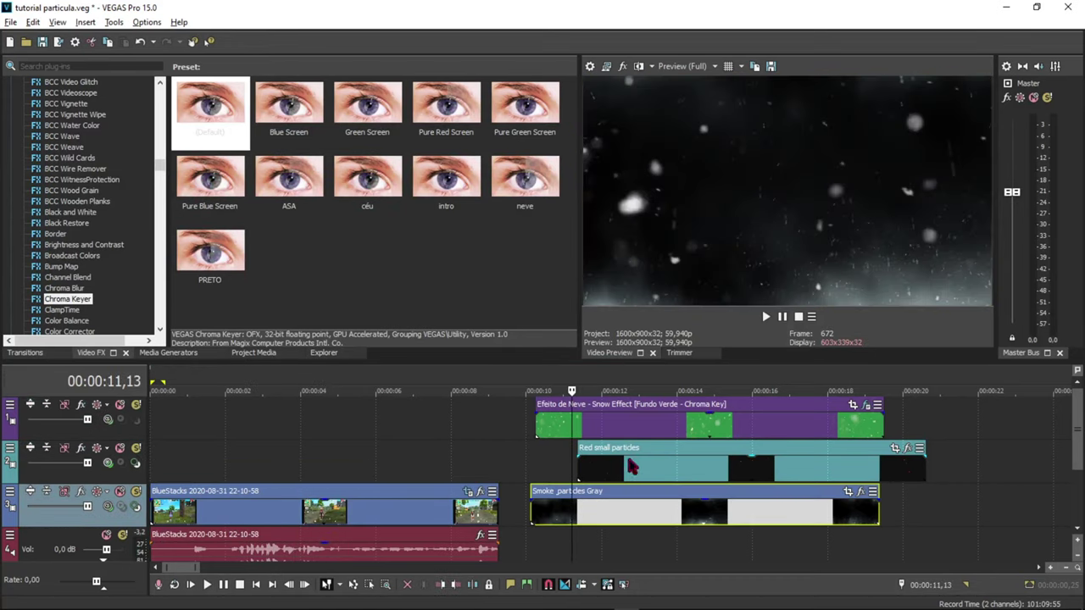
left_click(624, 462)
left_click(606, 506)
left_click(607, 463)
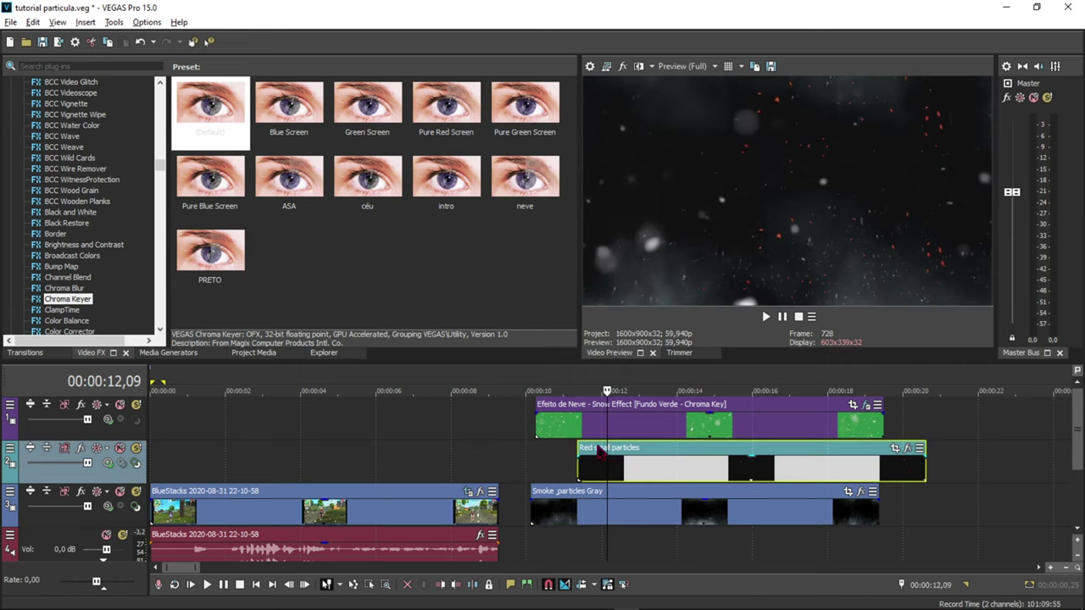
Check the compositing mode options of the Red small particles track, keeping Lighten.
left_click(107, 465)
left_click(96, 472)
left_click(107, 465)
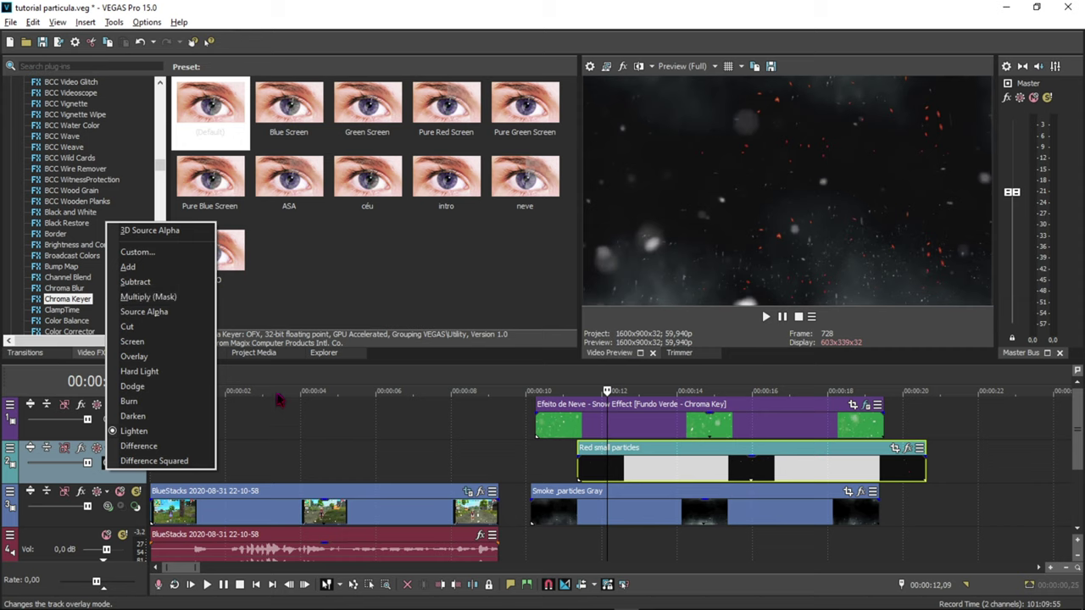
left_click(177, 426)
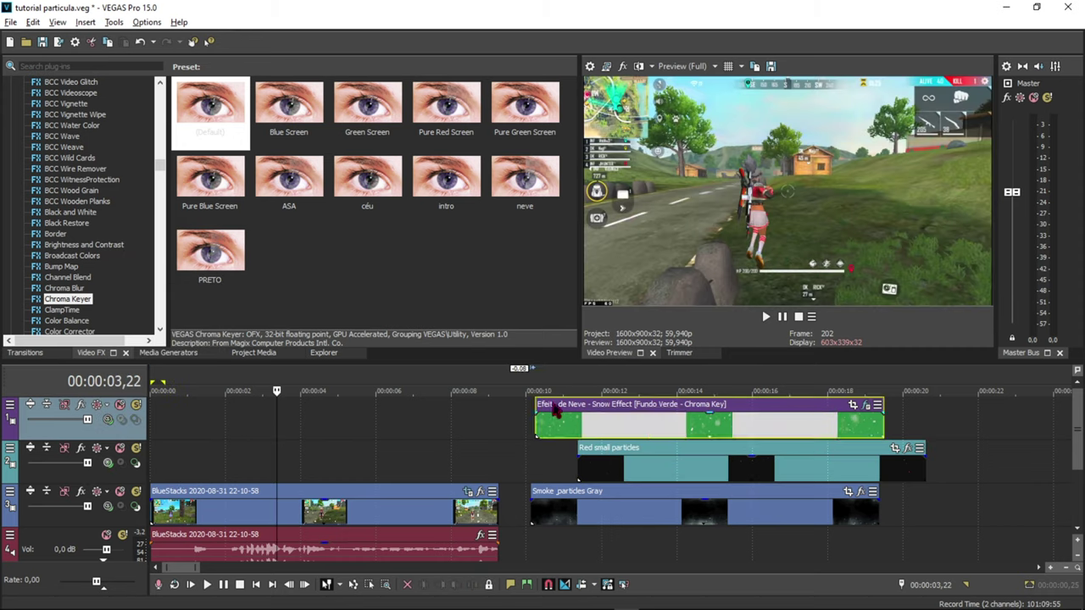
Move the snow clip over the gameplay, starting at about 2 seconds, and play it.
left_click_drag(576, 408, 270, 412)
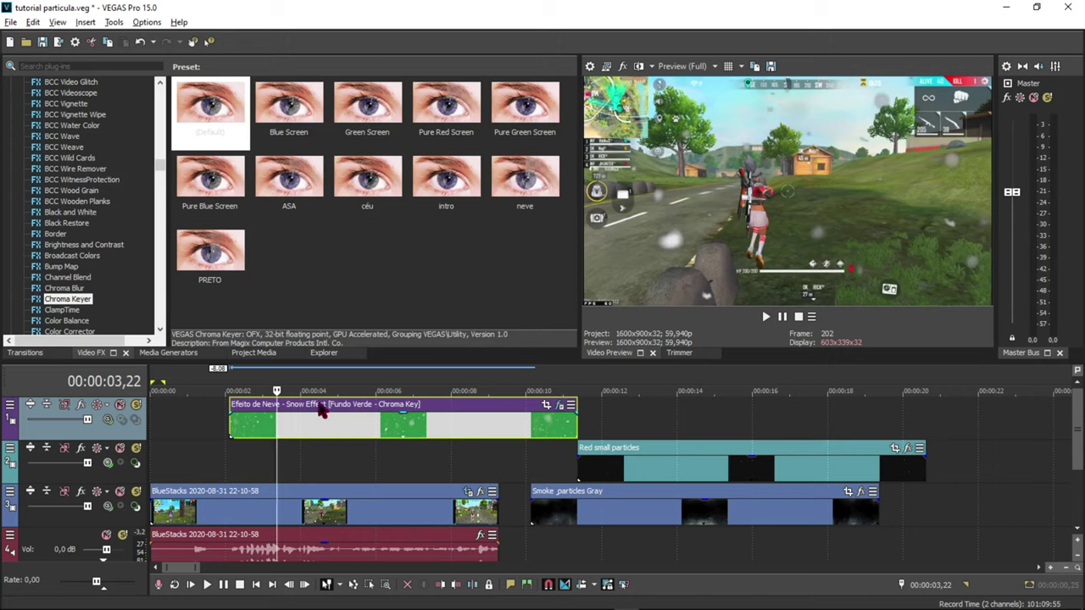
key("space")
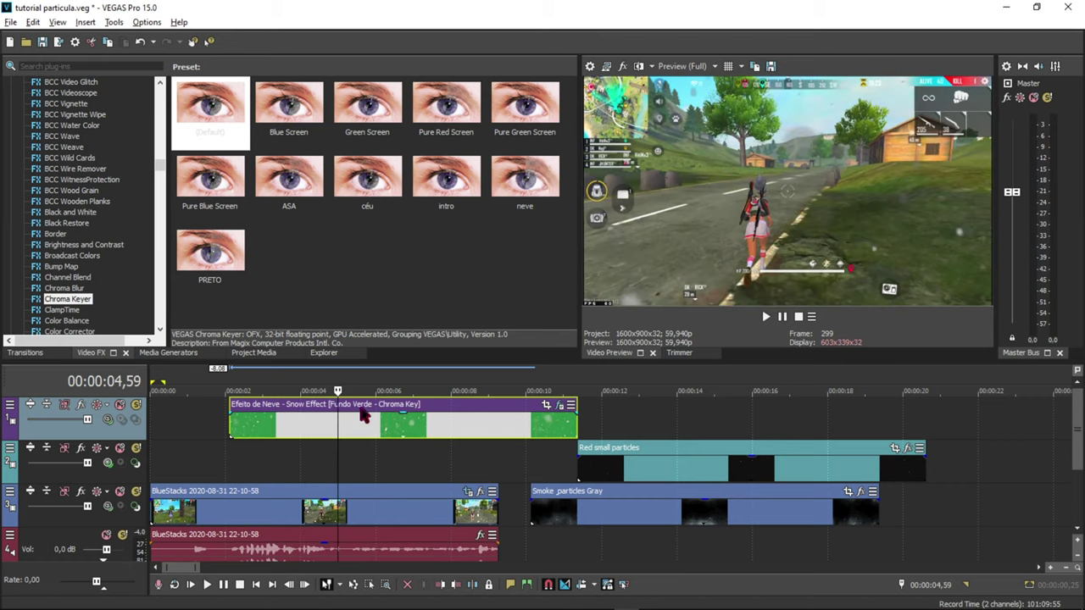
Place the Red small particles clip over the gameplay at about 6 seconds, and move it back past the gameplay's end.
left_click(308, 432)
left_click_drag(607, 466, 293, 469)
left_click(408, 445)
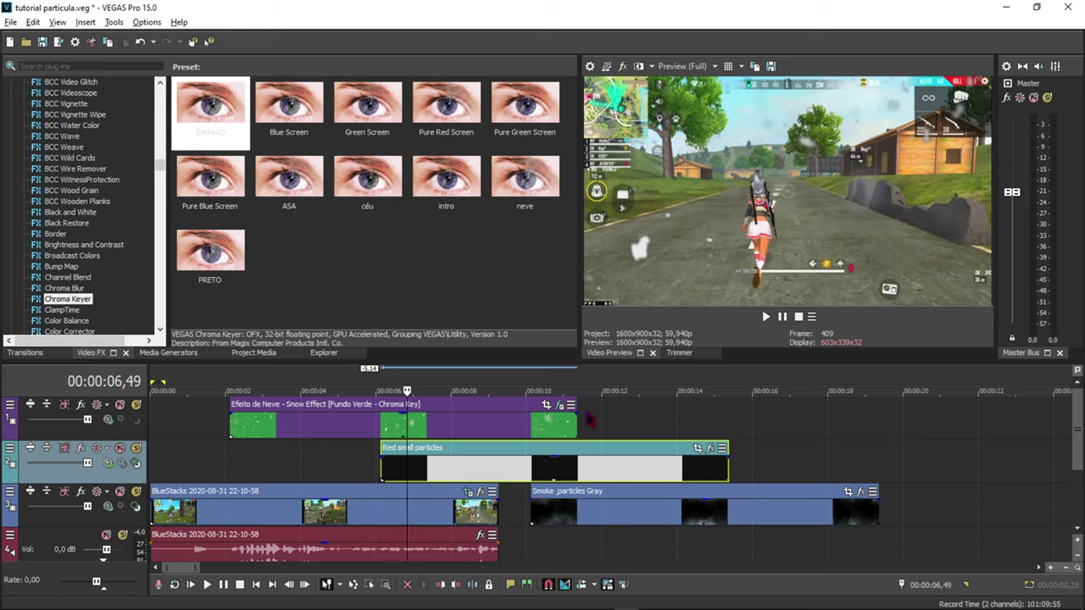
left_click_drag(442, 445, 573, 468)
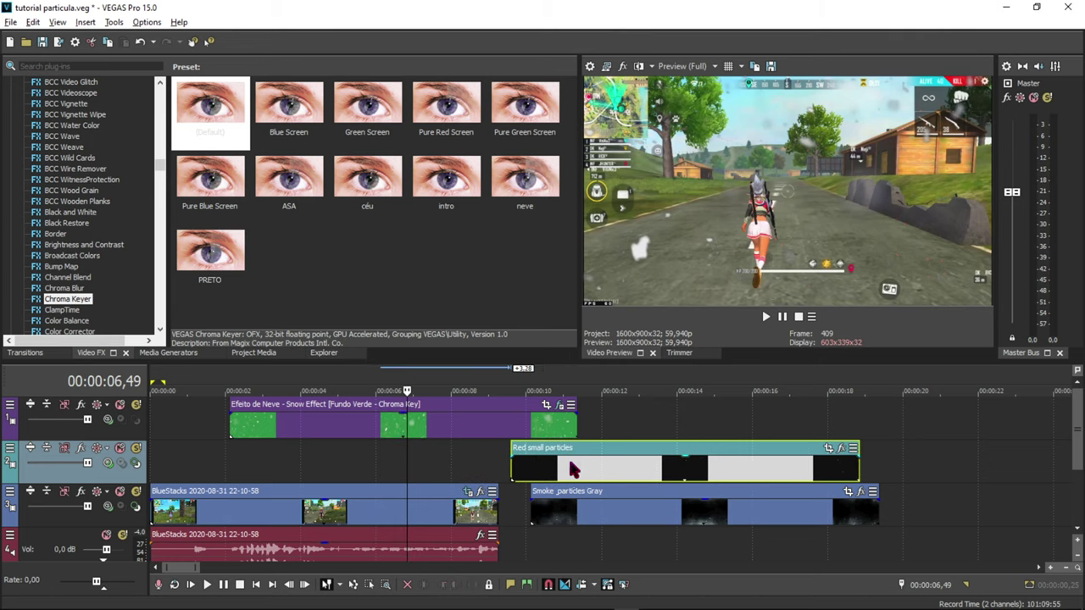
Position the playhead at about 3 seconds and open the snow clip's Chroma Keyer settings.
left_click(418, 428)
left_click(362, 423)
left_click(270, 422)
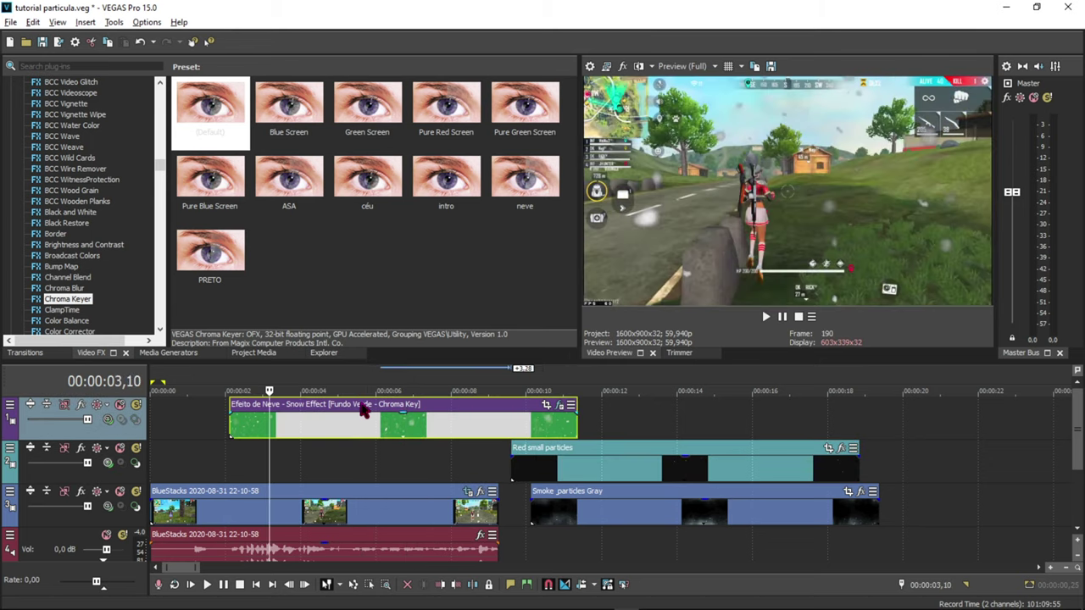
left_click(559, 406)
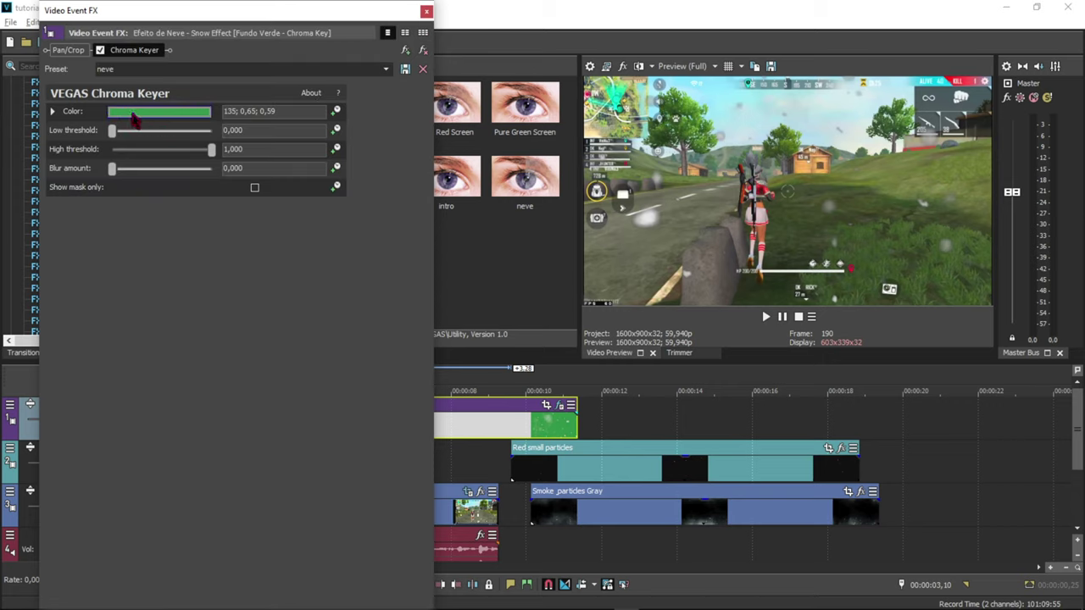
Try pure red as the Chroma Keyer color, and sample the snow clip's green background from the preview as the key color.
left_click(133, 119)
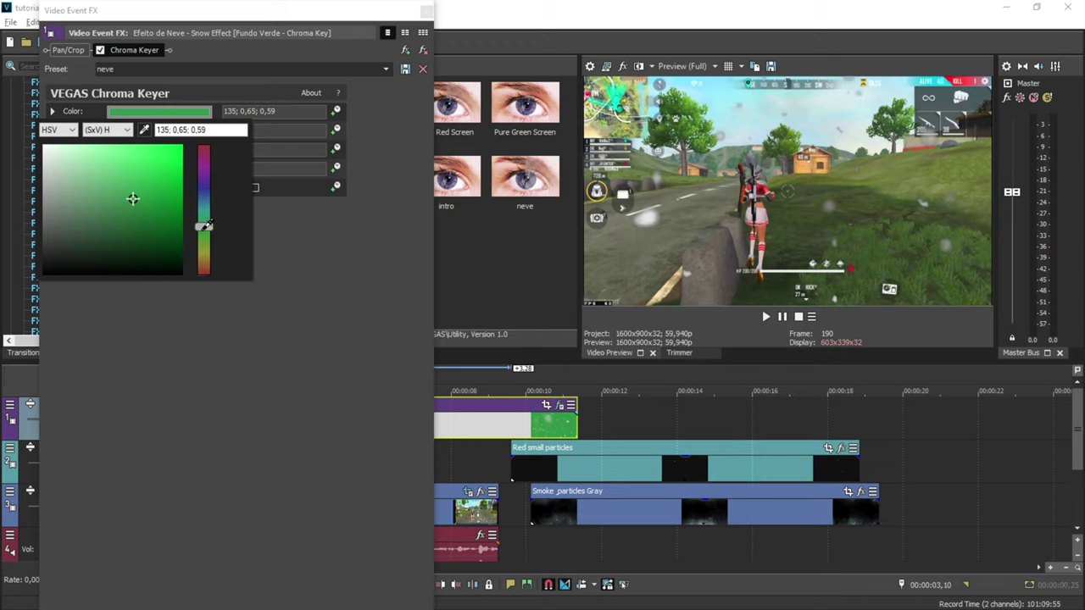
left_click(154, 194)
left_click_drag(206, 227, 216, 139)
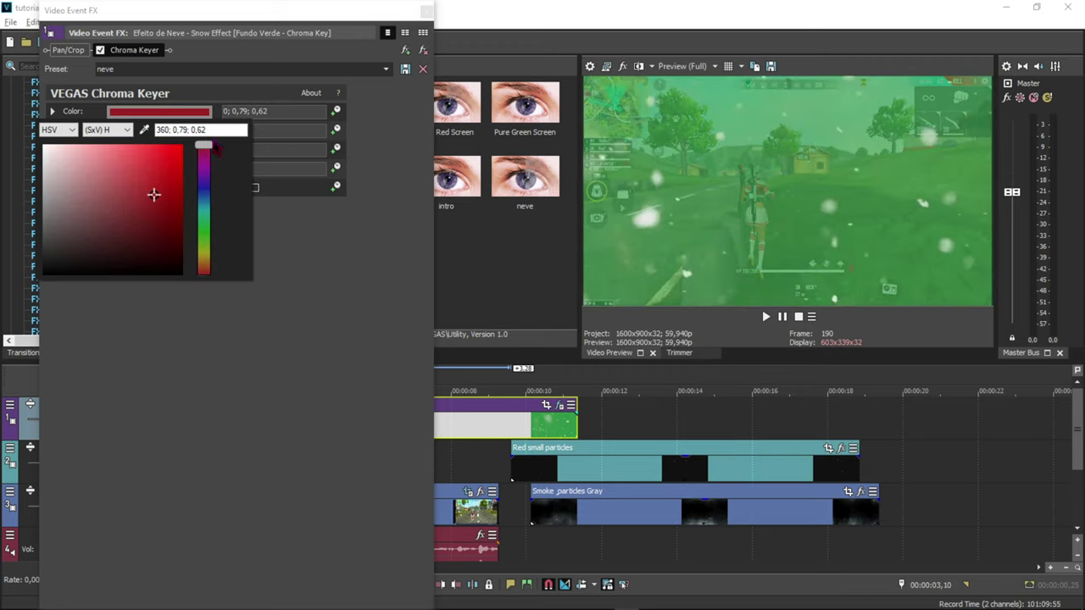
left_click_drag(153, 194, 182, 145)
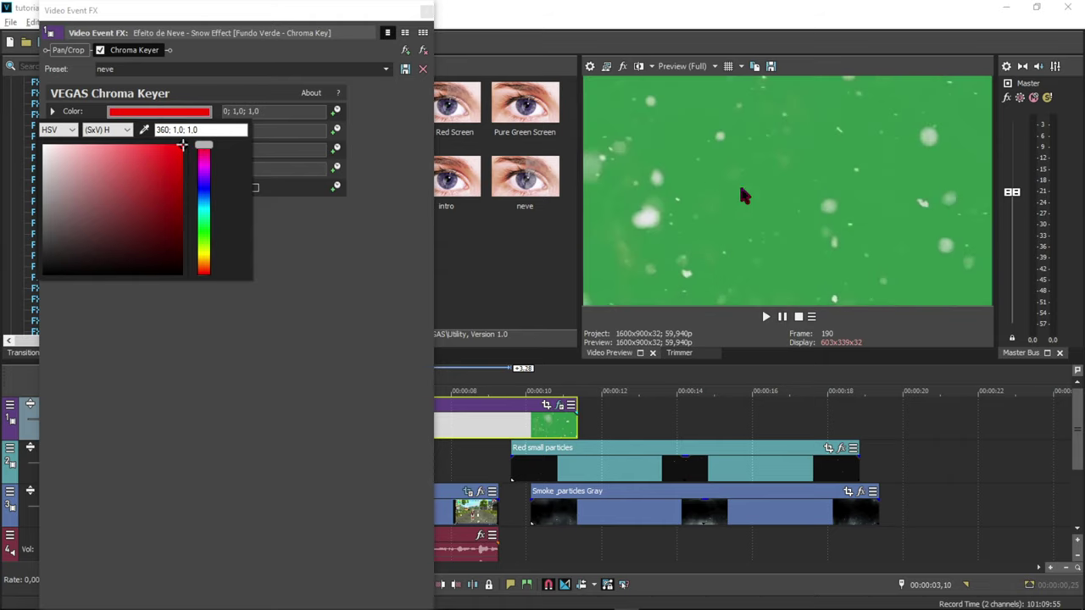
left_click(749, 295)
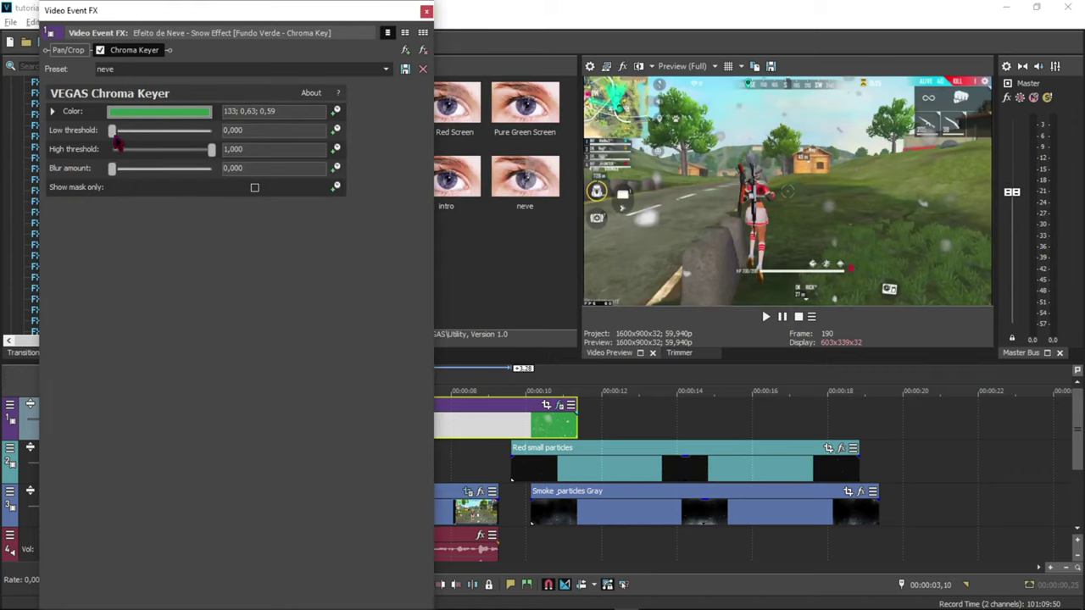
Experiment with the Chroma Keyer's low threshold at 0,435, high threshold at 0,129 and 1,000, and blur amount at 0,061.
mouse_move(124, 139)
left_mouse_down()
mouse_move(206, 135)
mouse_move(115, 137)
mouse_move(224, 144)
mouse_move(93, 139)
mouse_move(295, 156)
mouse_move(129, 149)
mouse_move(140, 146)
left_mouse_up()
left_click_drag(199, 161, 154, 136)
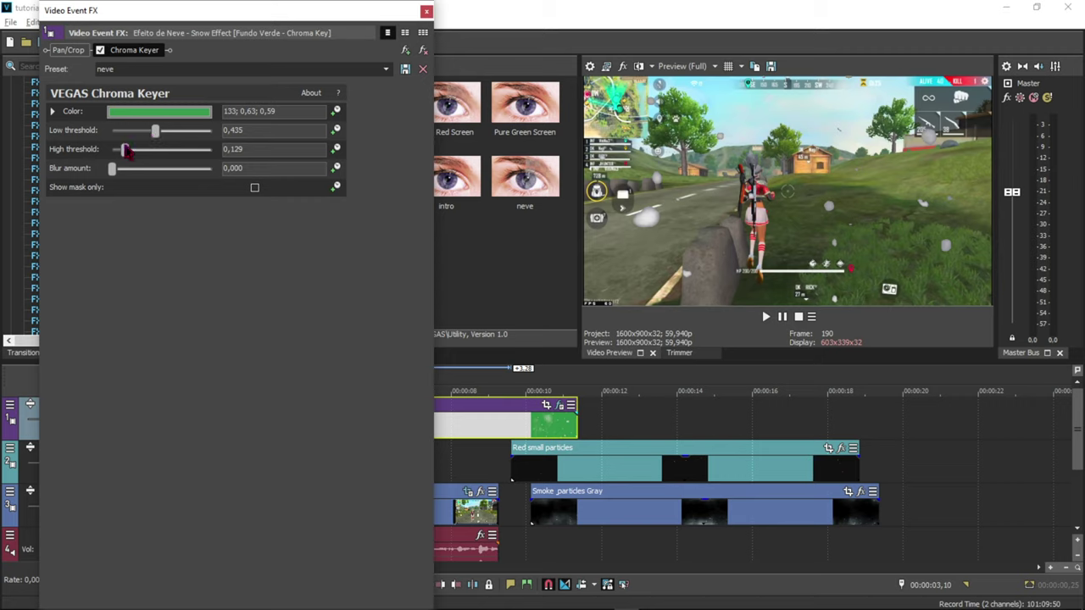
left_click_drag(176, 159, 227, 158)
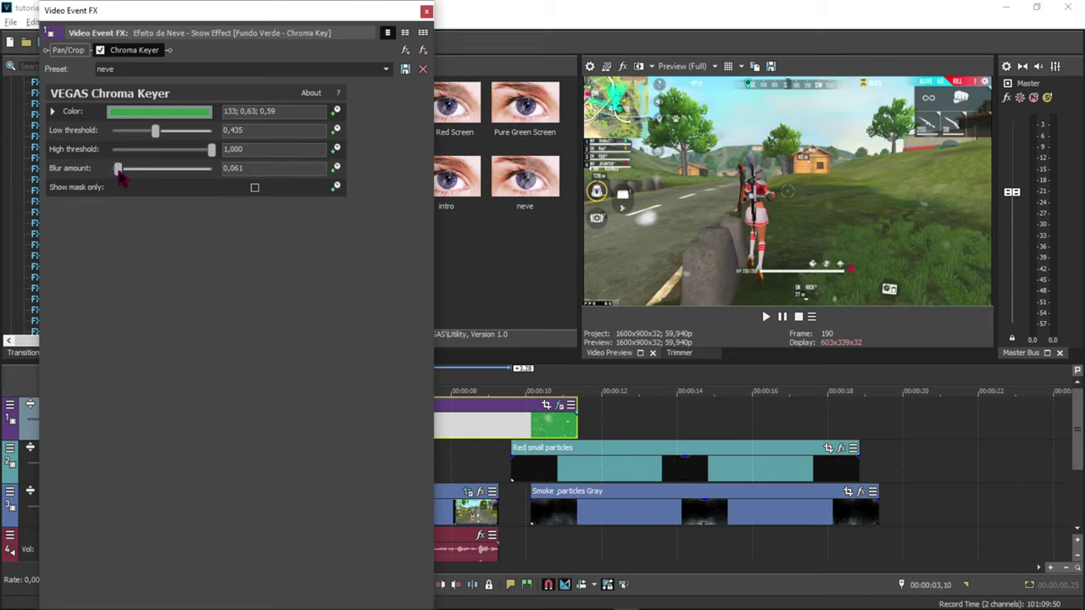
left_click_drag(146, 140, 121, 143)
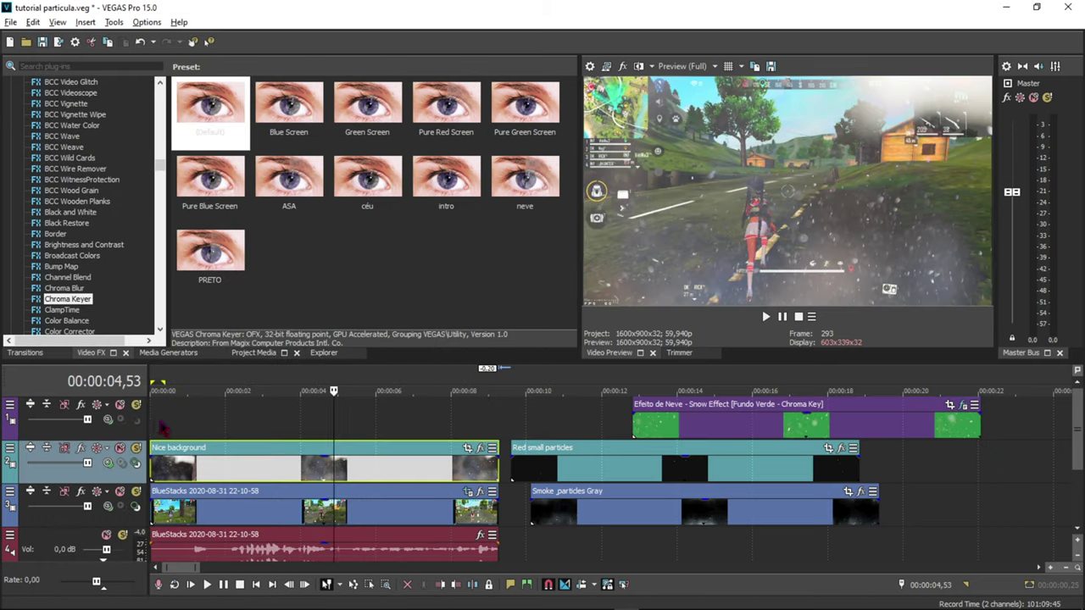
Play the Nice background overlay on the gameplay with the video preview enlarged, and return to the timeline start.
key("space")
key("space")
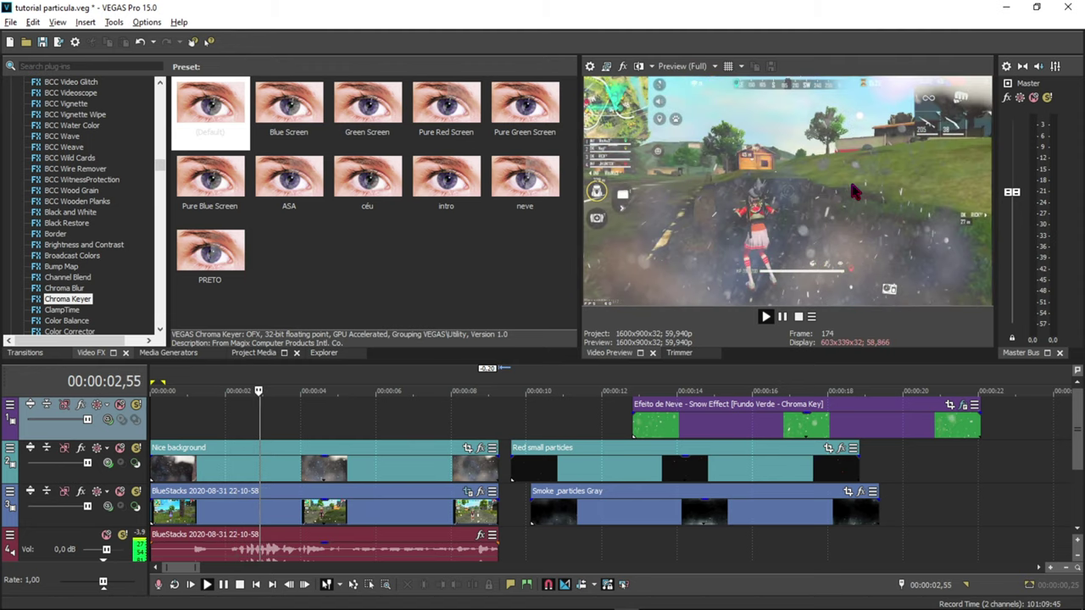
left_click_drag(603, 430, 600, 479)
left_click_drag(580, 297, 311, 299)
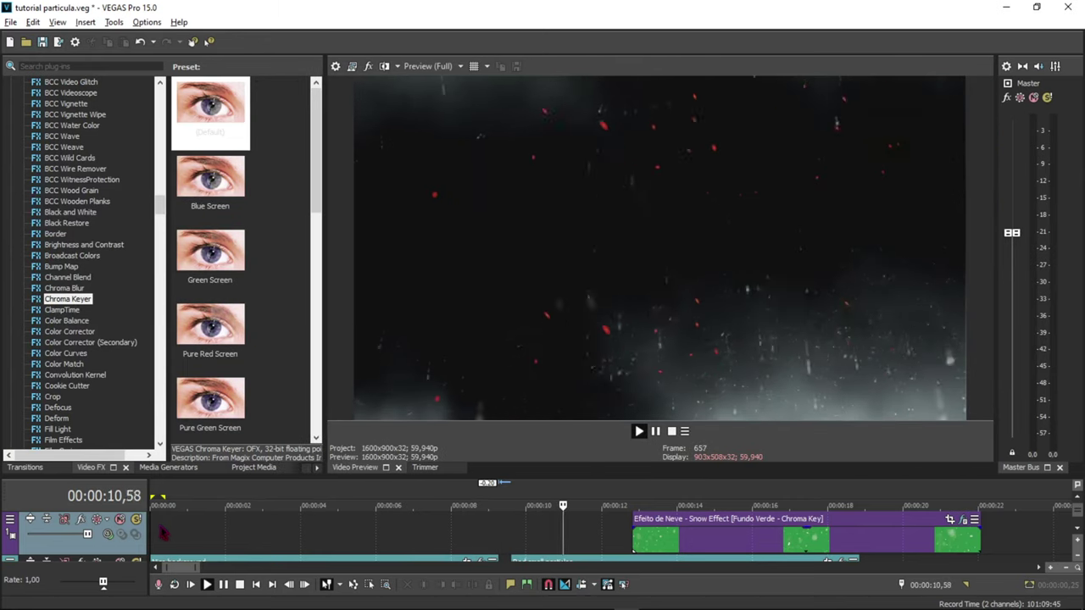
left_click(157, 522)
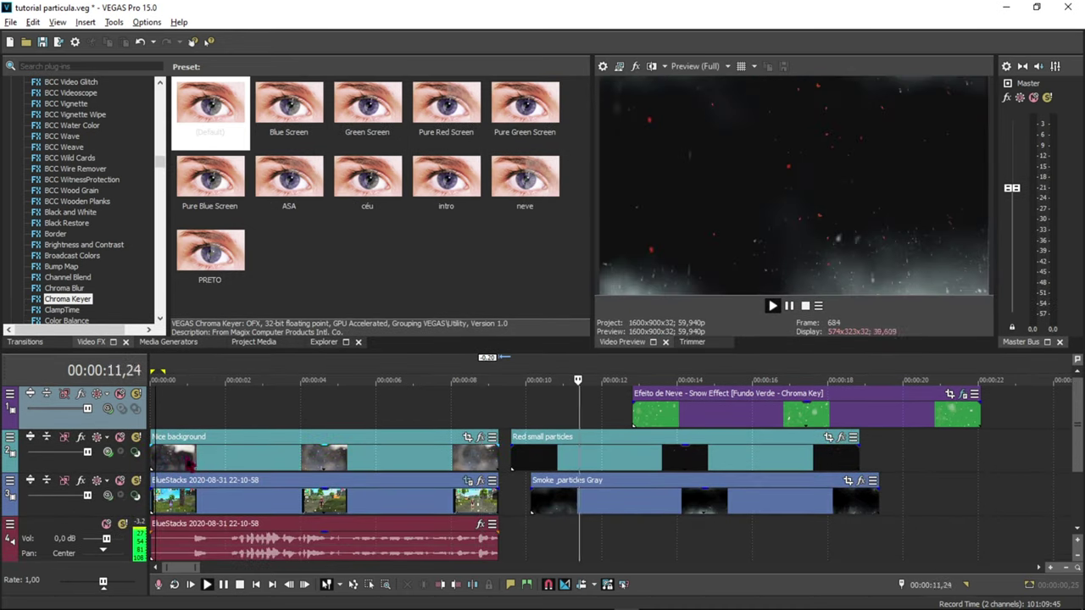
Lower the opacity of the Nice background clip and play the softened overlay.
mouse_move(86, 453)
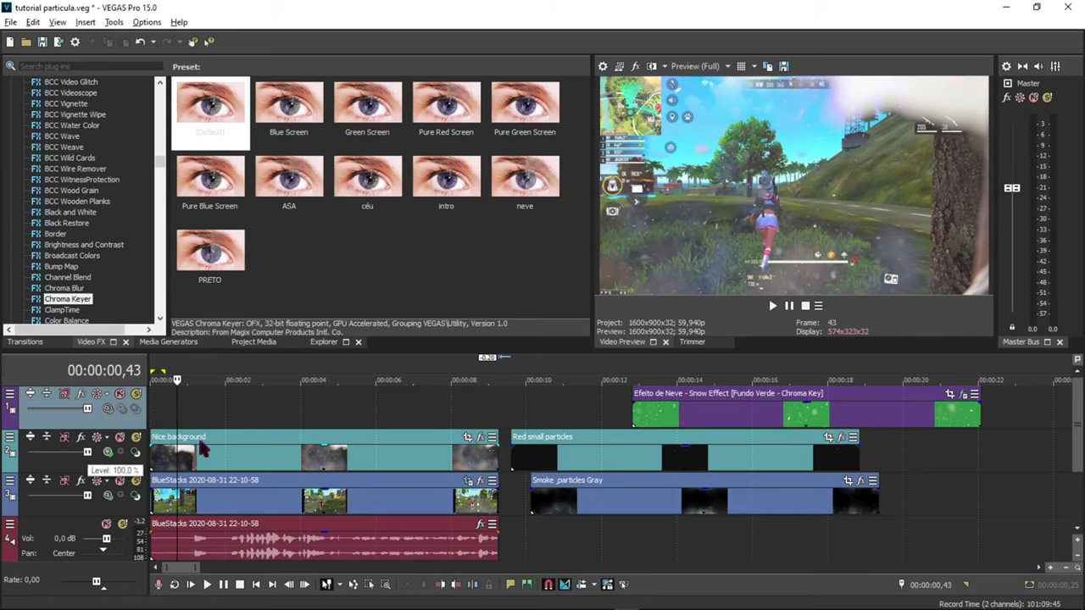
left_click_drag(210, 449, 214, 458)
key("space")
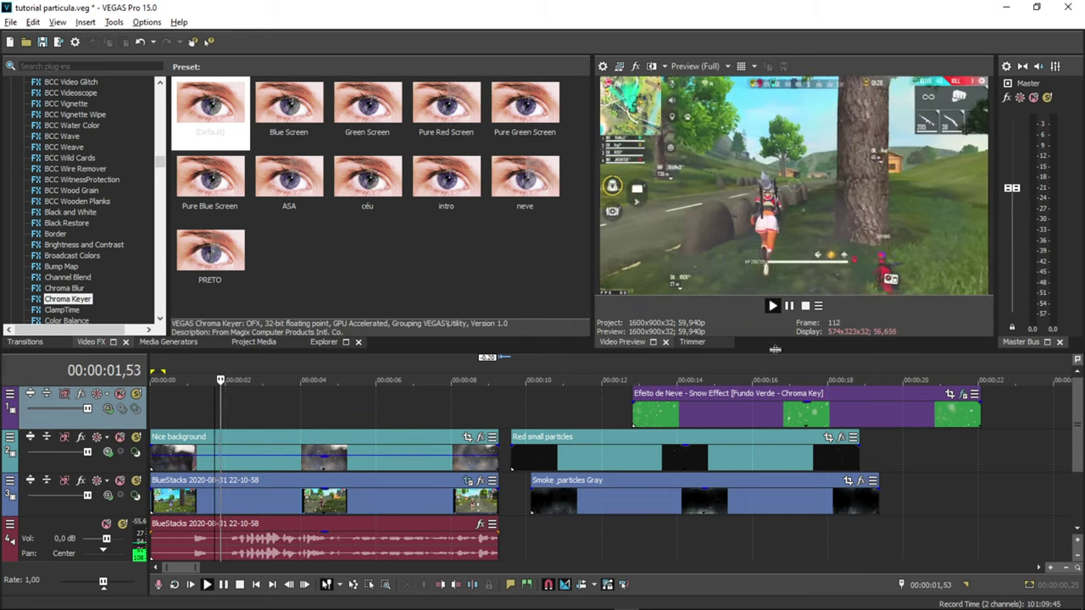
Restore the Nice background clip's opacity to 100 % and realign the clip with the timeline start.
left_click(331, 465)
mouse_move(336, 465)
left_mouse_down()
mouse_move(337, 475)
mouse_move(352, 452)
left_mouse_up()
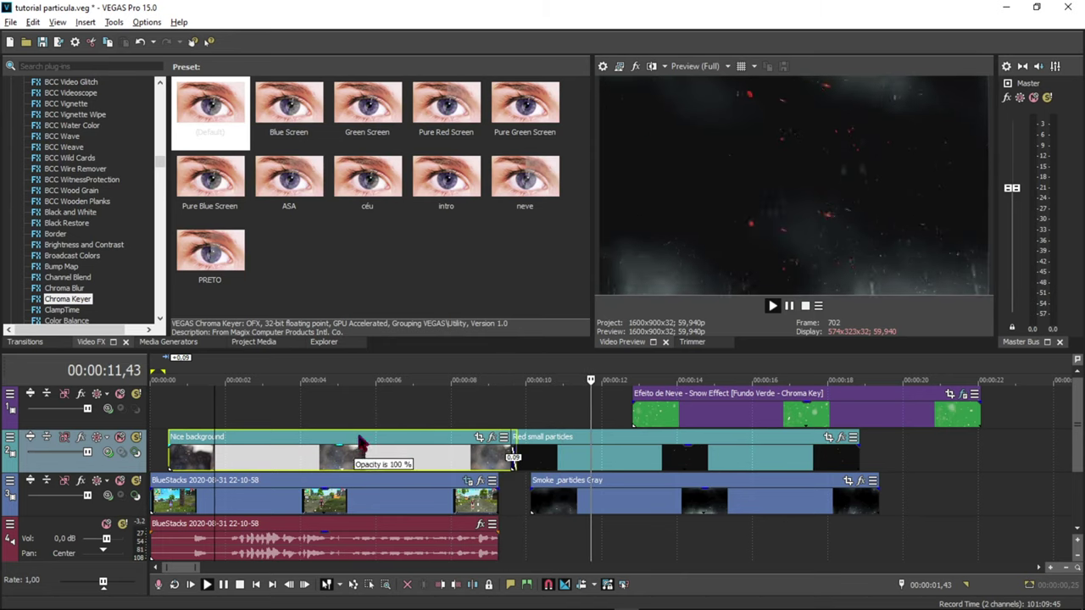
left_click(296, 407)
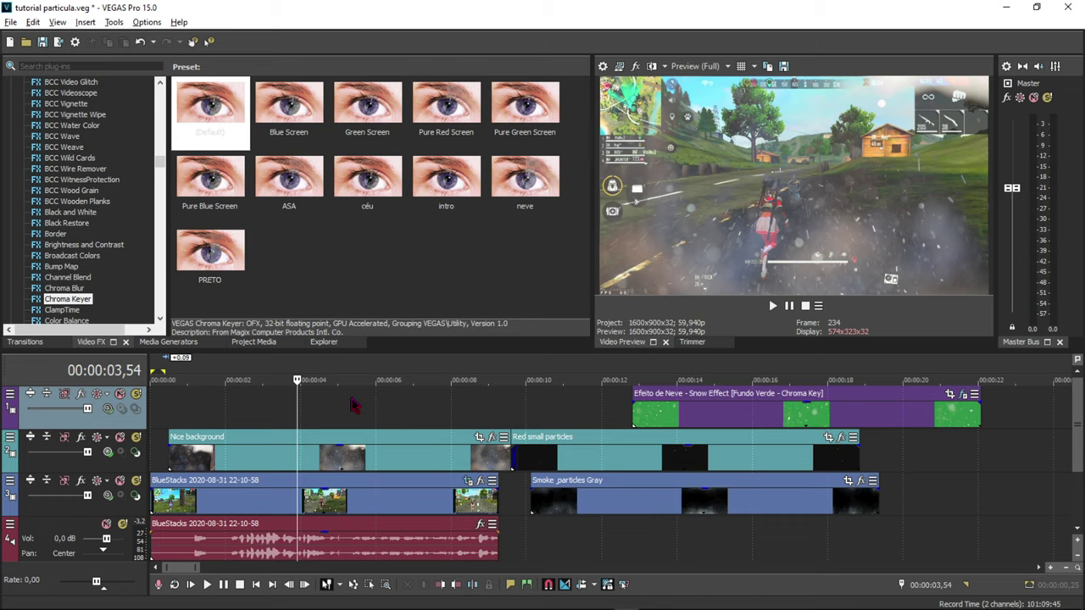
left_click_drag(377, 443, 359, 443)
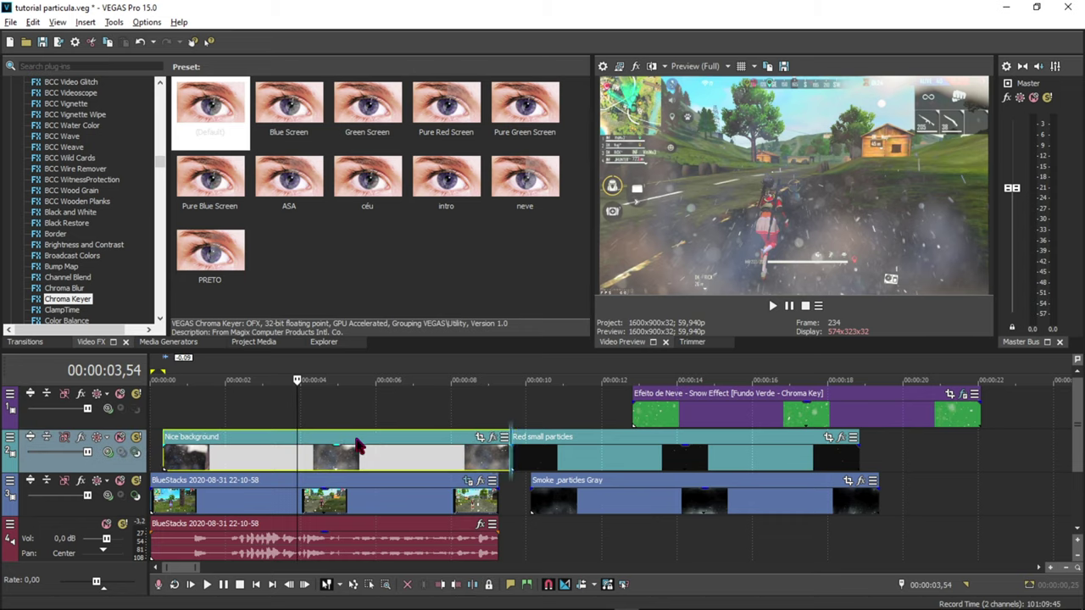
left_click(466, 421)
left_click(368, 404)
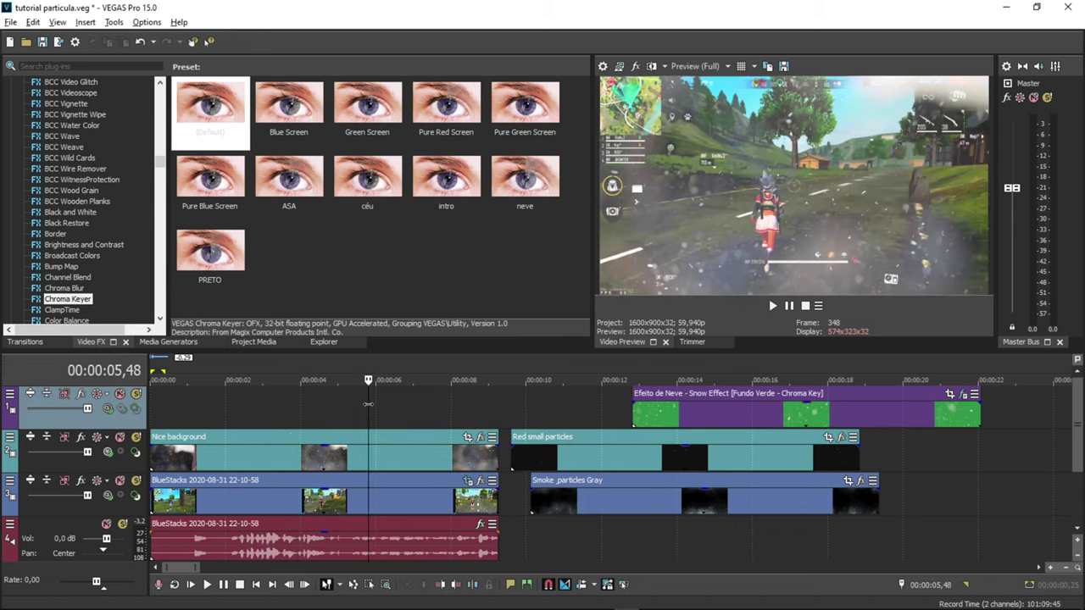